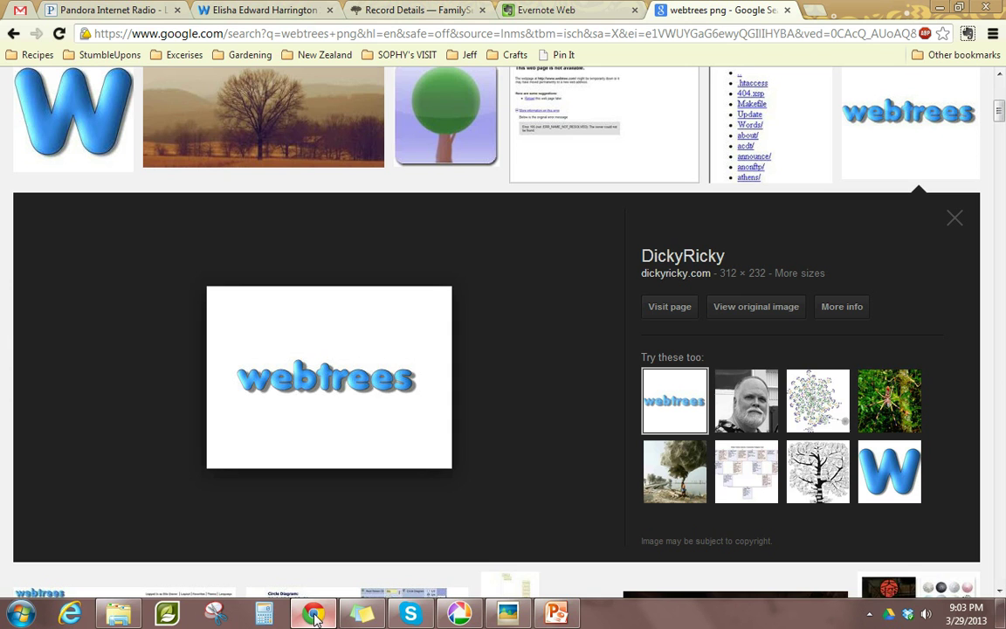
Close the image search page and review the 1920 census record on FamilySearch, including its image viewing options
{"action": "left_click", "coordinate": [253, 10]}
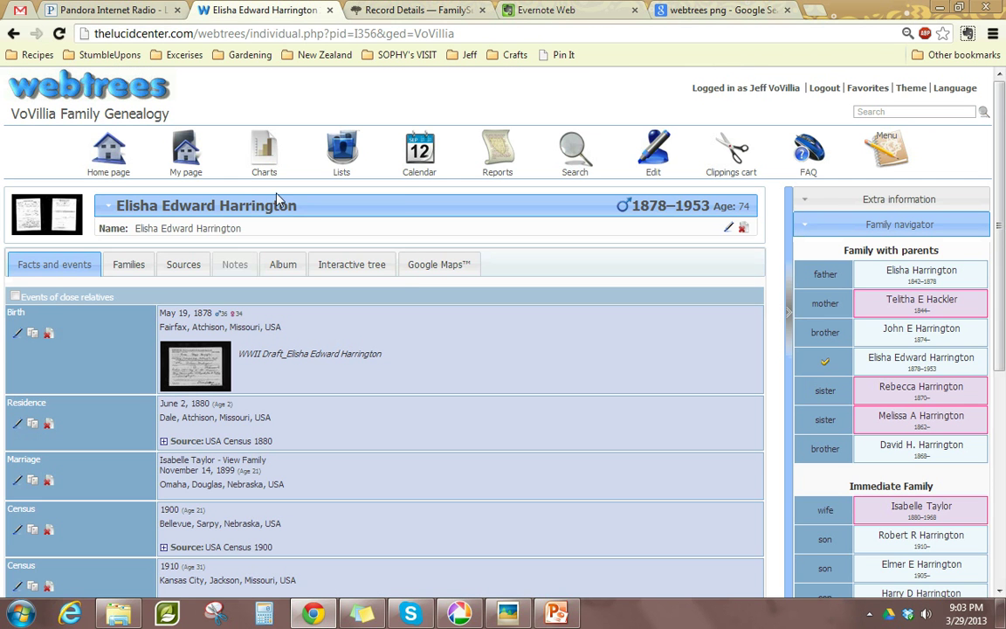
{"action": "left_click", "coordinate": [786, 9]}
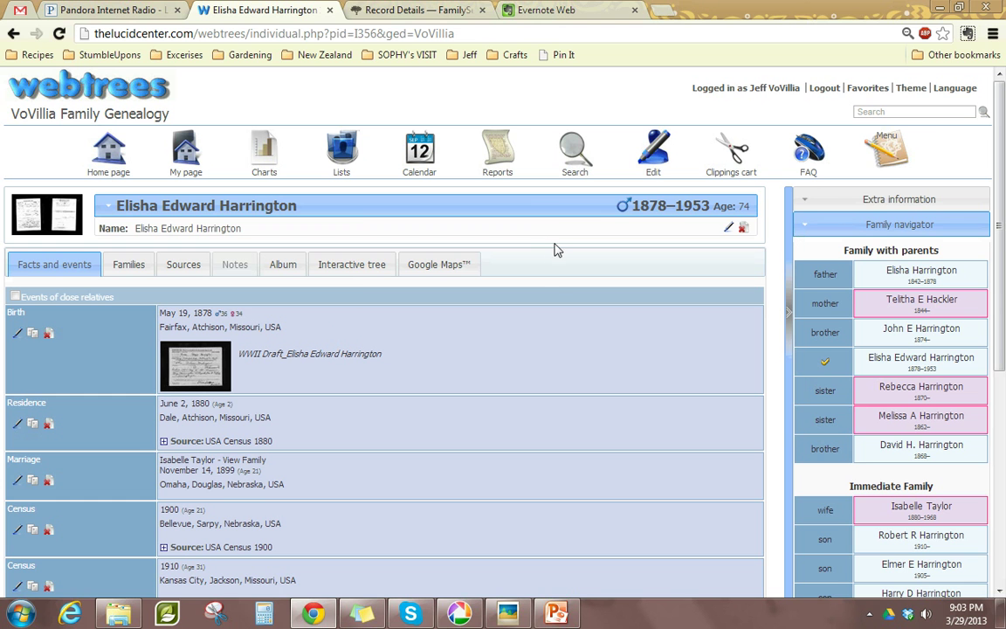
{"action": "left_click", "coordinate": [400, 9]}
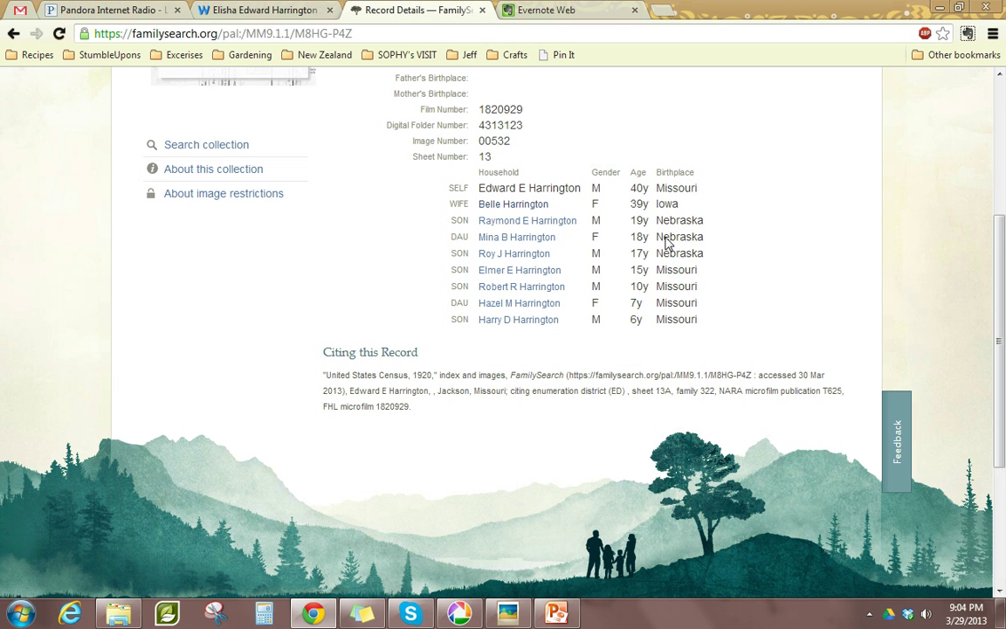
{"action": "scroll", "coordinate": [989, 148], "scroll_direction": "up", "scroll_amount": 3}
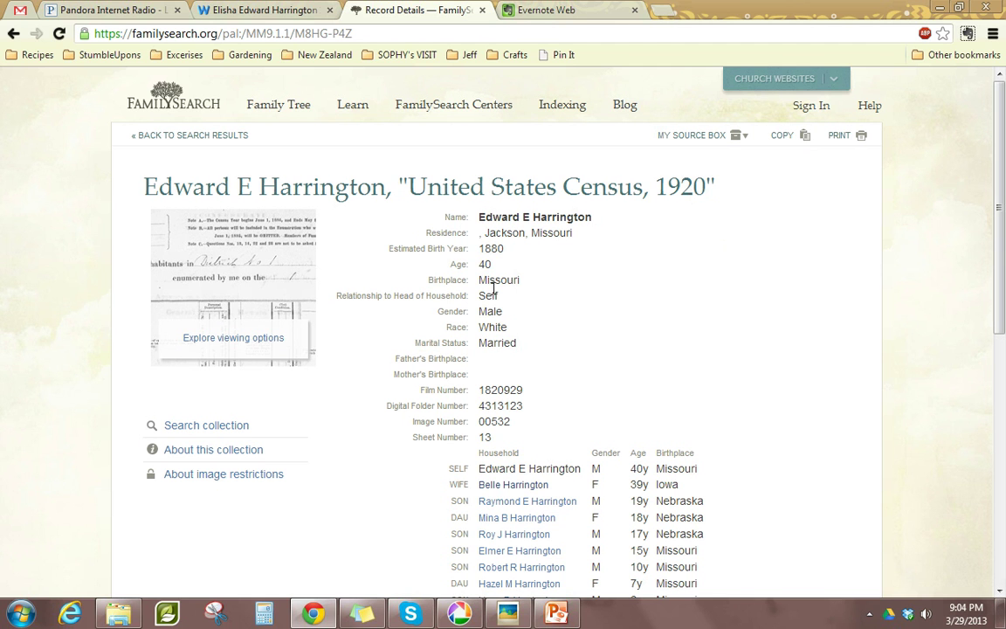
{"action": "left_click", "coordinate": [232, 341]}
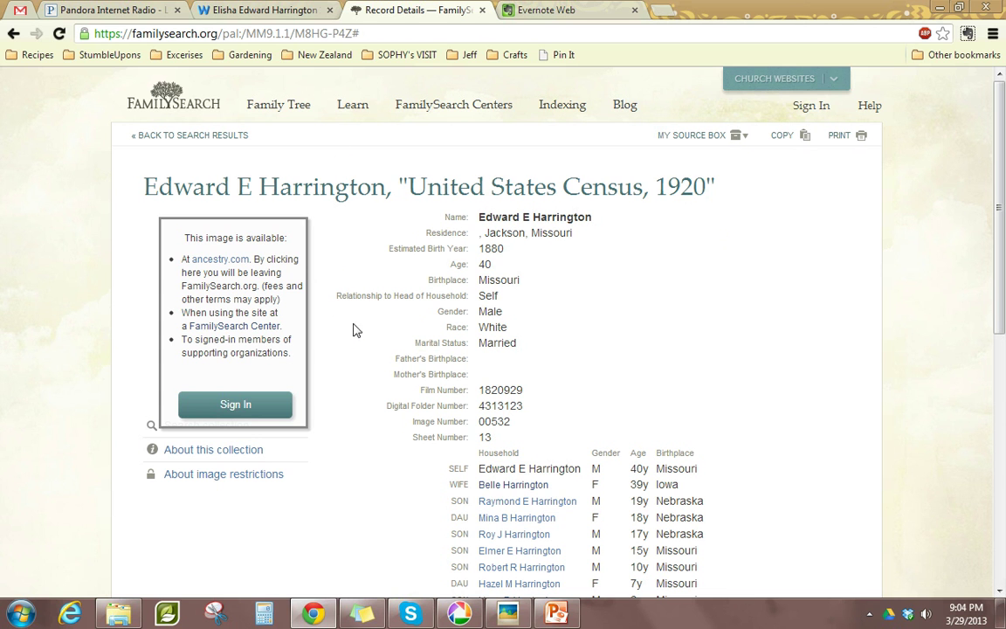
Examine the header and household entries of the scanned 1920 census page in Picasa Photo Viewer
{"action": "left_click", "coordinate": [274, 9]}
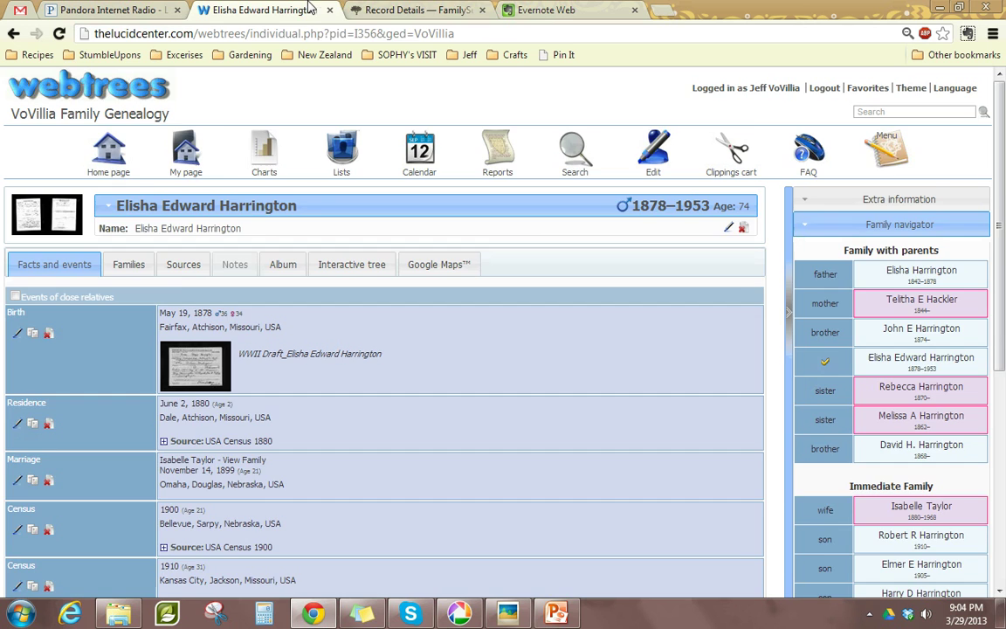
{"action": "left_click", "coordinate": [375, 9]}
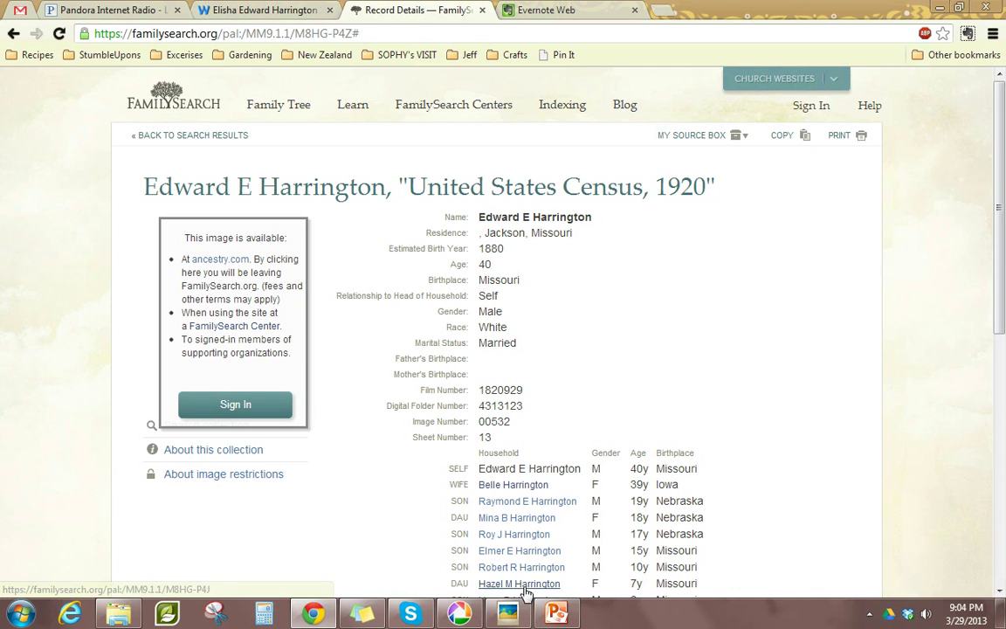
{"action": "left_click", "coordinate": [507, 614]}
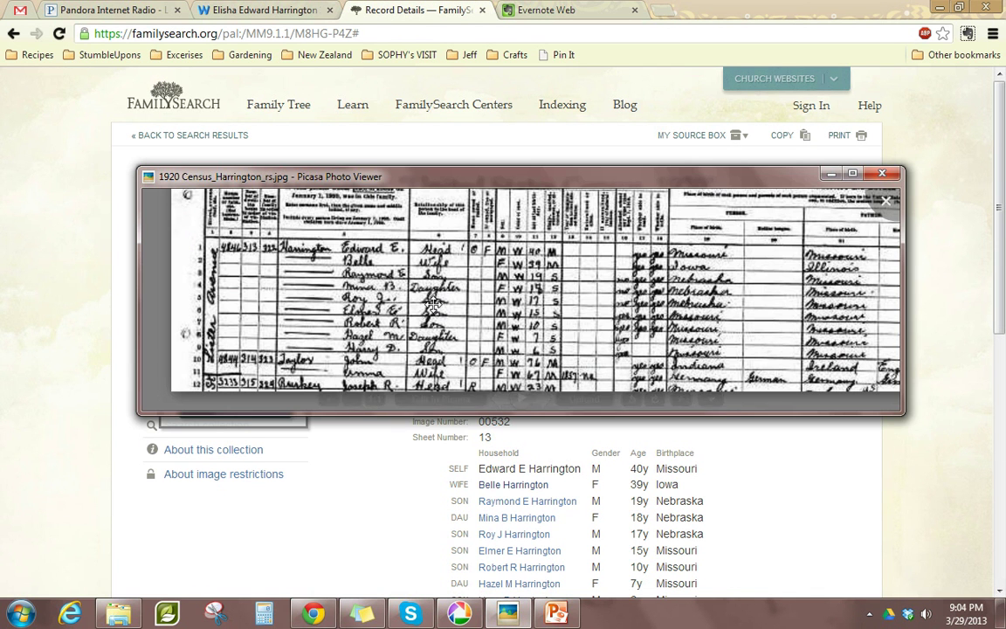
{"action": "left_click_drag", "start_coordinate": [232, 213], "coordinate": [216, 260]}
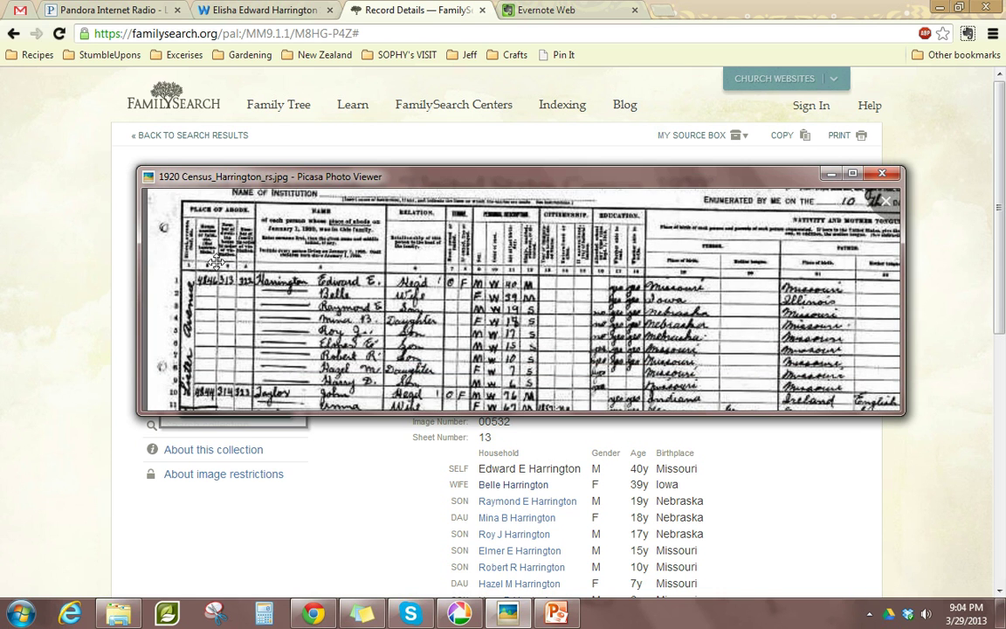
{"action": "left_click_drag", "start_coordinate": [572, 209], "coordinate": [616, 408]}
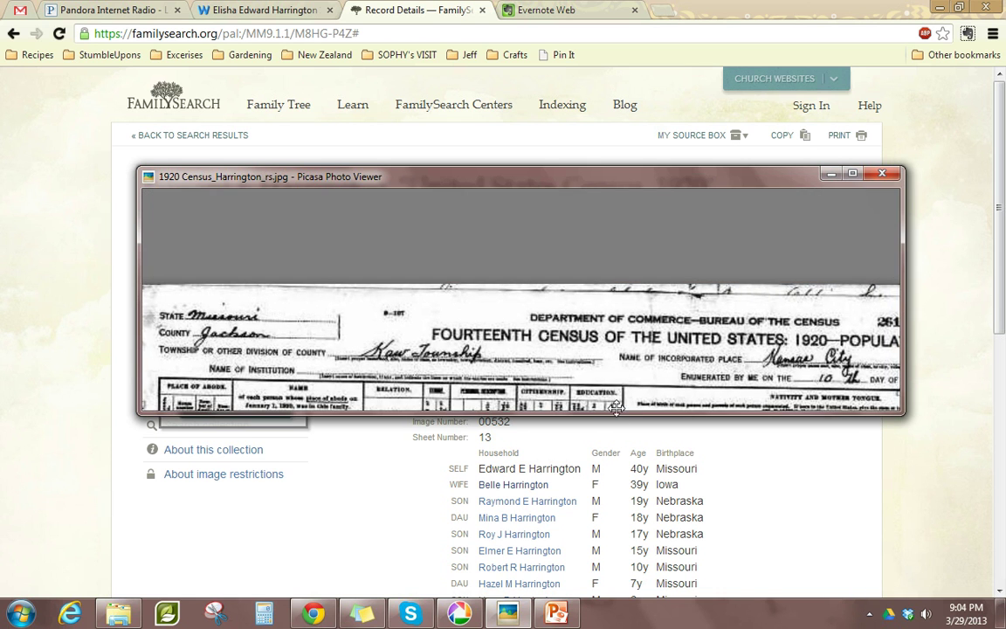
{"action": "left_click_drag", "start_coordinate": [606, 359], "coordinate": [541, 213]}
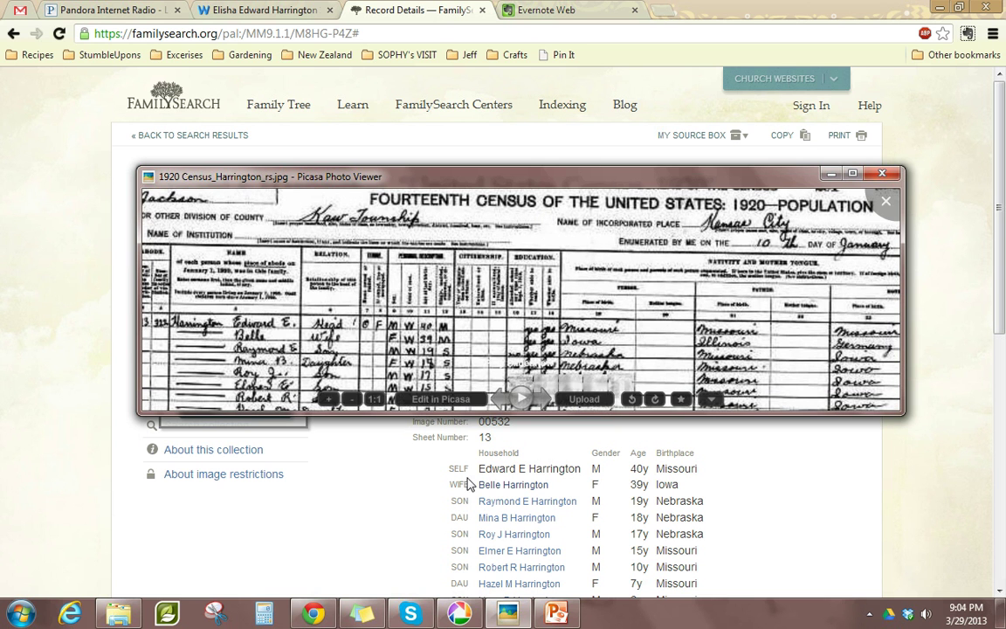
Switch to the individual's webtrees page and start adding a new Census fact
{"action": "left_click", "coordinate": [277, 11]}
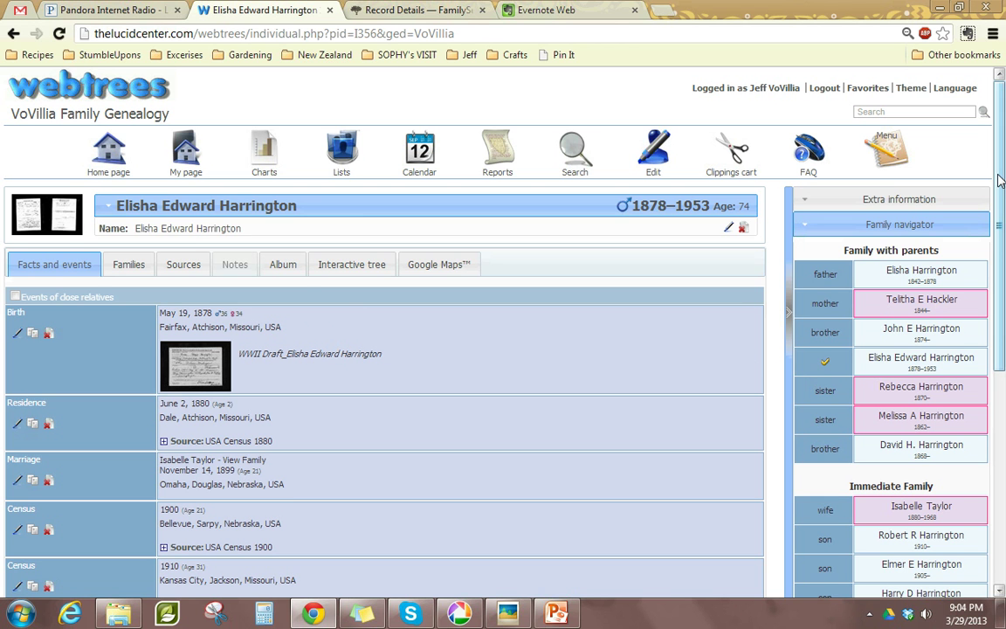
{"action": "scroll", "coordinate": [1005, 347], "scroll_direction": "down", "scroll_amount": 1}
{"action": "scroll", "coordinate": [1004, 347], "scroll_direction": "down", "scroll_amount": 5}
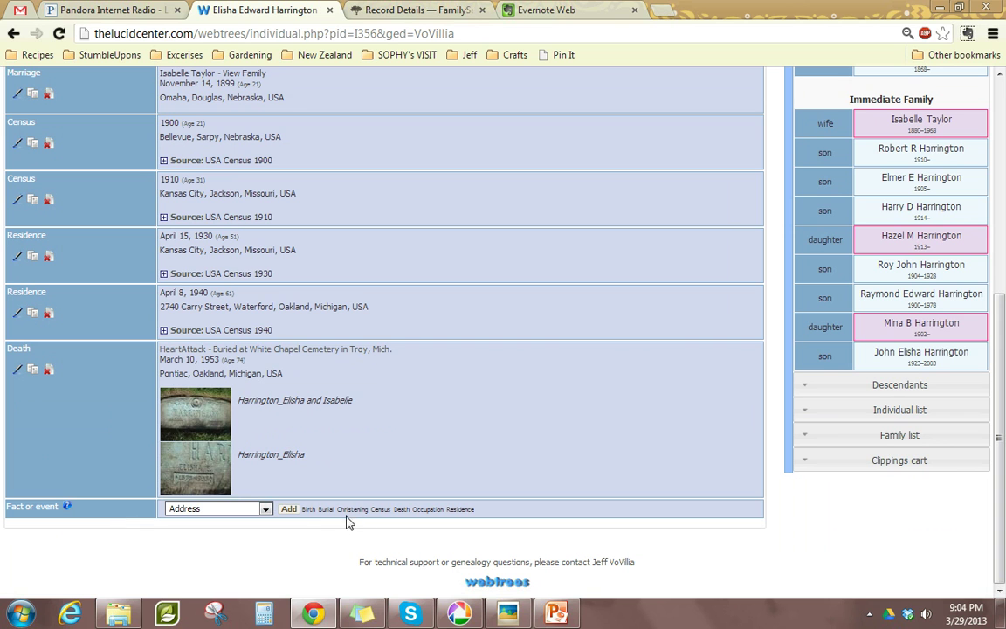
{"action": "left_click", "coordinate": [264, 508]}
{"action": "left_click", "coordinate": [239, 424]}
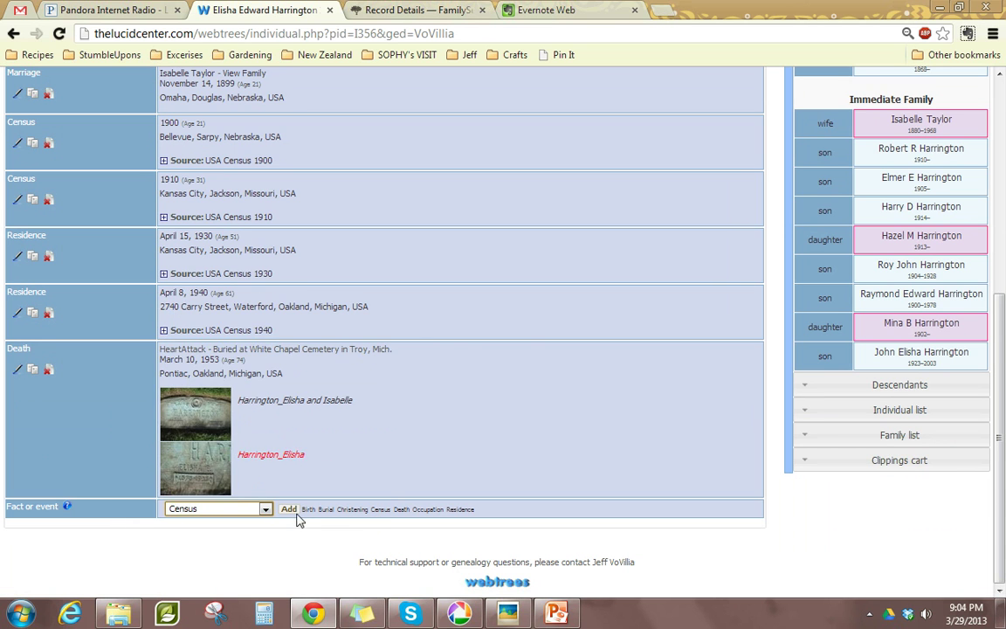
{"action": "left_click", "coordinate": [293, 512]}
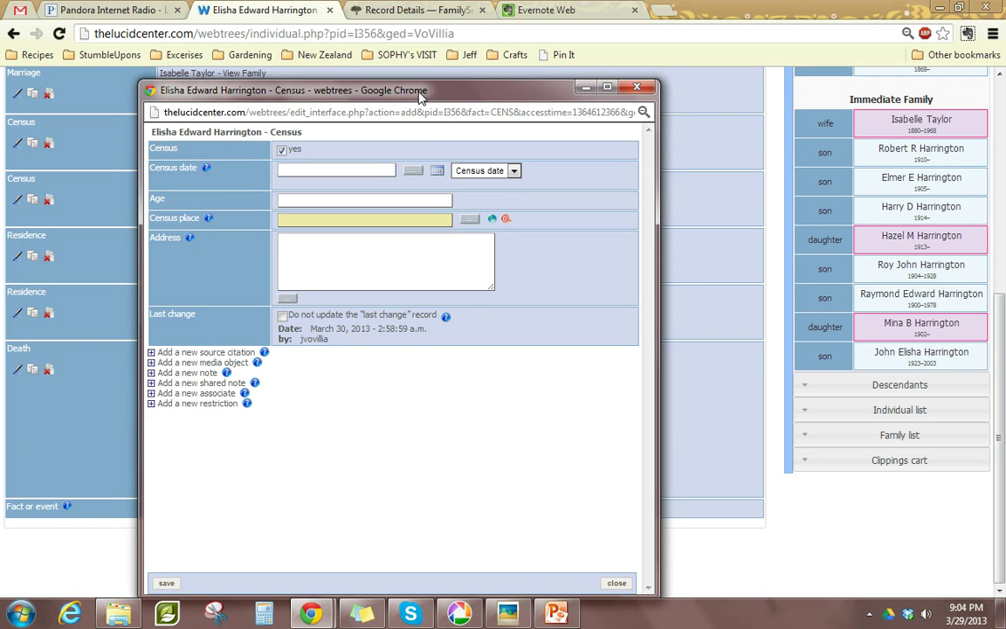
Choose US 1920 as the preset census date for the new fact
{"action": "left_click_drag", "start_coordinate": [421, 91], "coordinate": [427, 80]}
{"action": "left_click", "coordinate": [517, 153]}
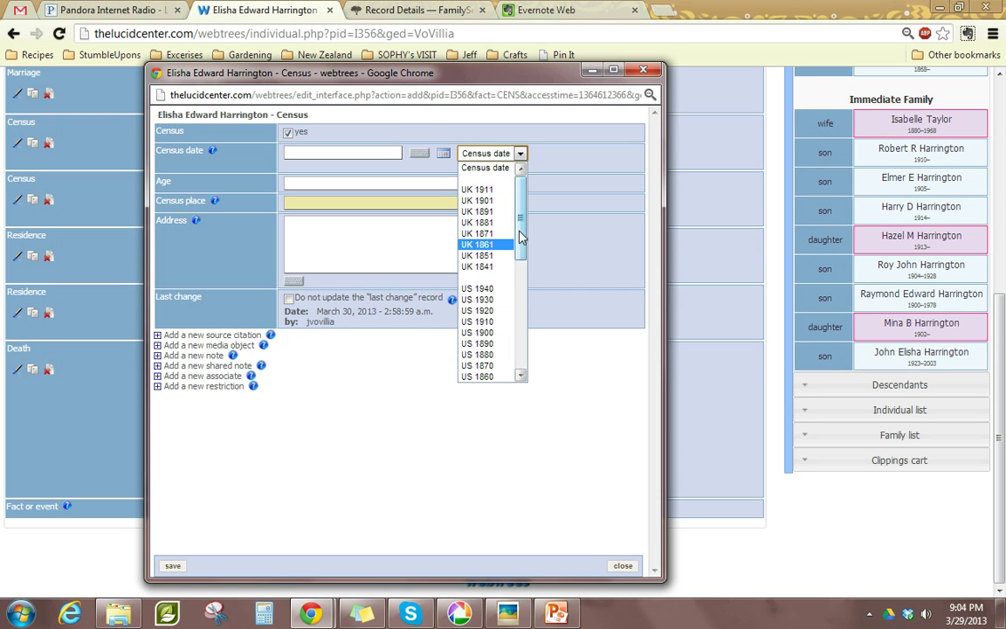
{"action": "mouse_move", "coordinate": [520, 234]}
{"action": "left_mouse_down"}
{"action": "mouse_move", "coordinate": [519, 353]}
{"action": "mouse_move", "coordinate": [528, 224]}
{"action": "mouse_move", "coordinate": [521, 247]}
{"action": "left_mouse_up"}
{"action": "left_click", "coordinate": [503, 271]}
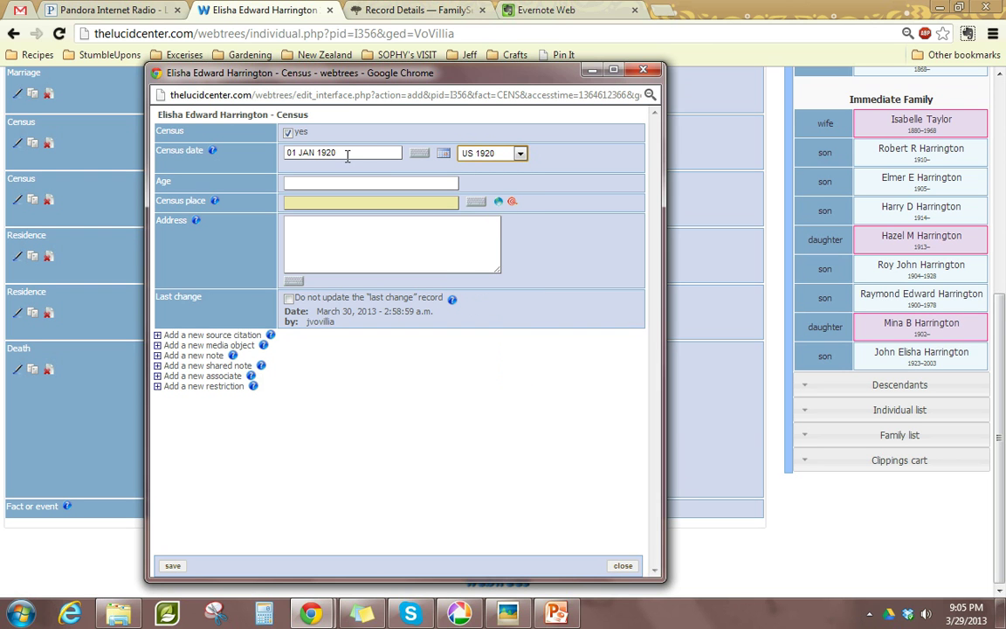
Check the enumeration date on the scanned census page and set the census date to 10 JAN 1920
{"action": "left_click", "coordinate": [507, 614]}
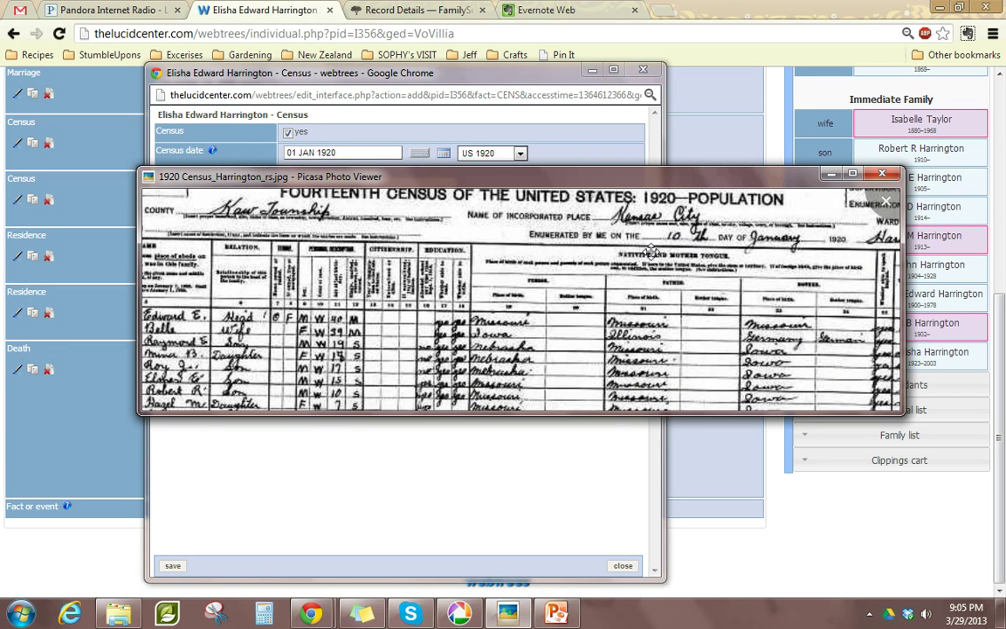
{"action": "left_click", "coordinate": [412, 77]}
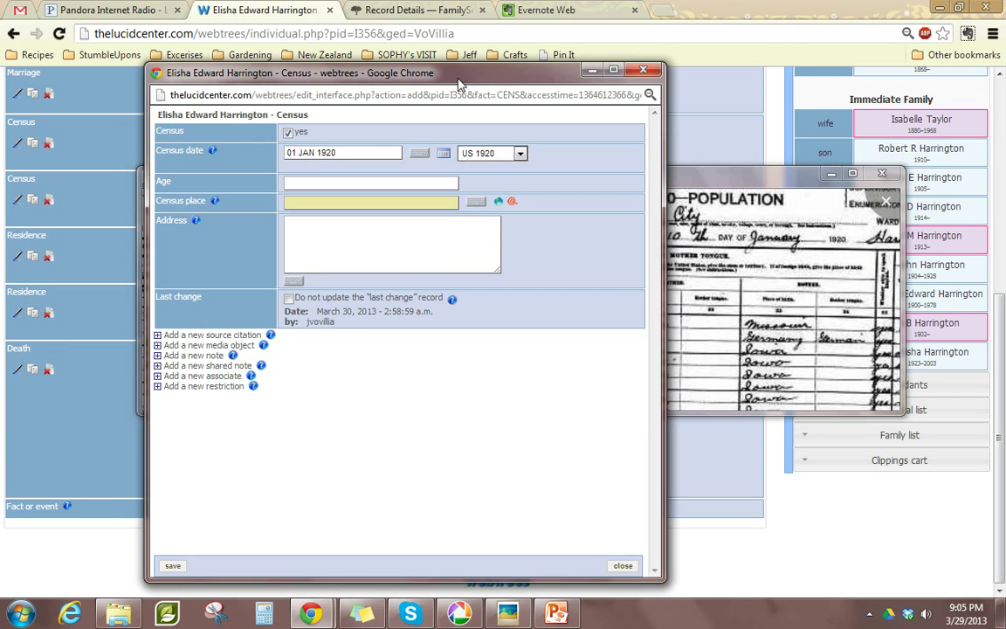
{"action": "double_click", "coordinate": [362, 153]}
{"action": "left_click", "coordinate": [361, 153]}
{"action": "triple_click", "coordinate": [362, 153]}
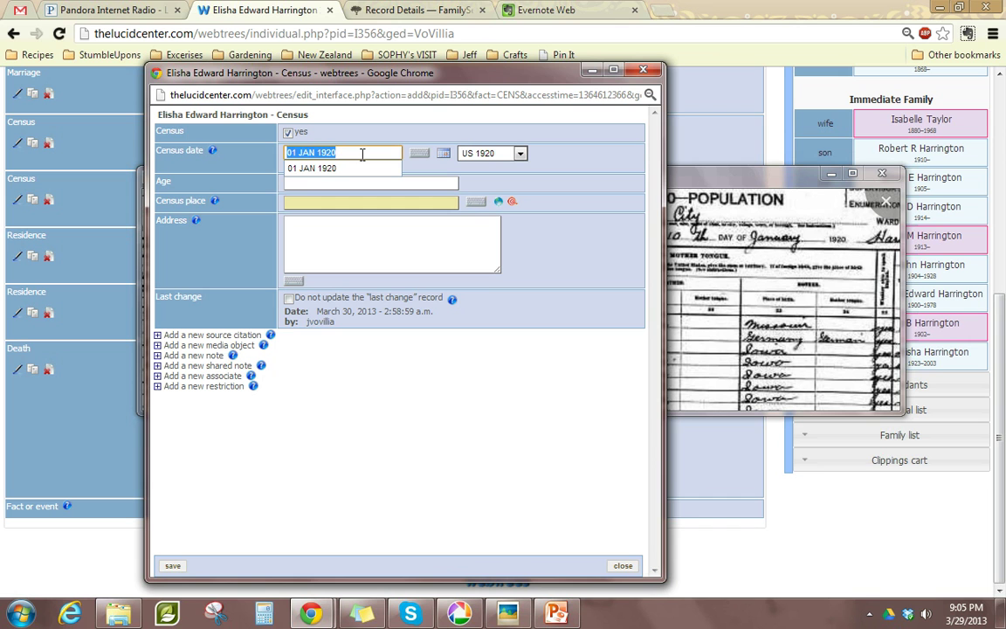
{"action": "type", "text": "10 Jan "}
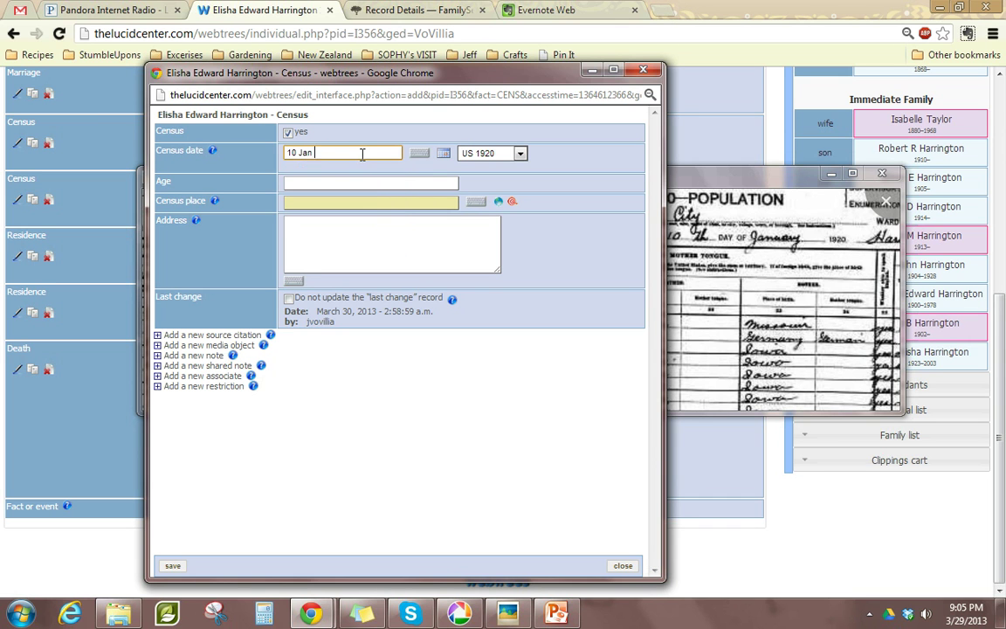
{"action": "type", "text": "2"}
{"action": "key", "text": "BackSpace"}
{"action": "type", "text": "1920"}
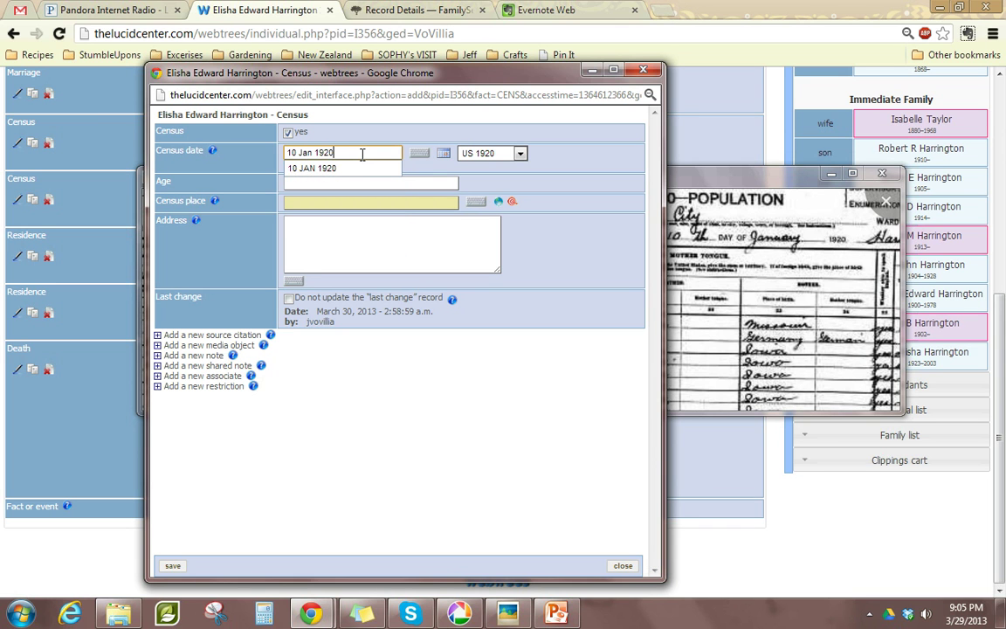
{"action": "left_click", "coordinate": [360, 160]}
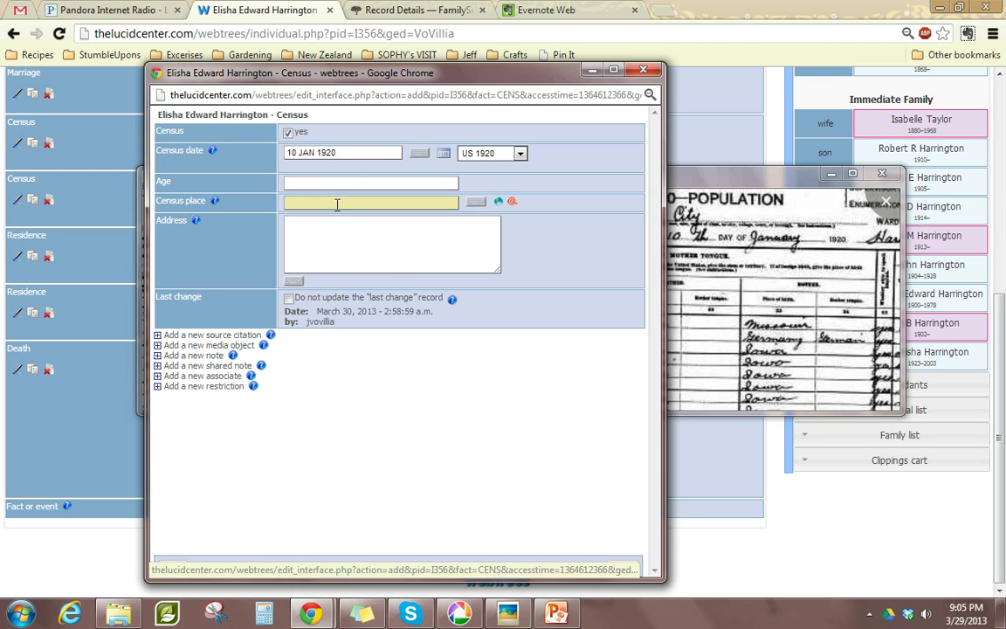
Check the township on the census scan and set the census place to Kaw, Kansas City, Jackson, Missouri, USA
{"action": "key", "text": "alt+Tab"}
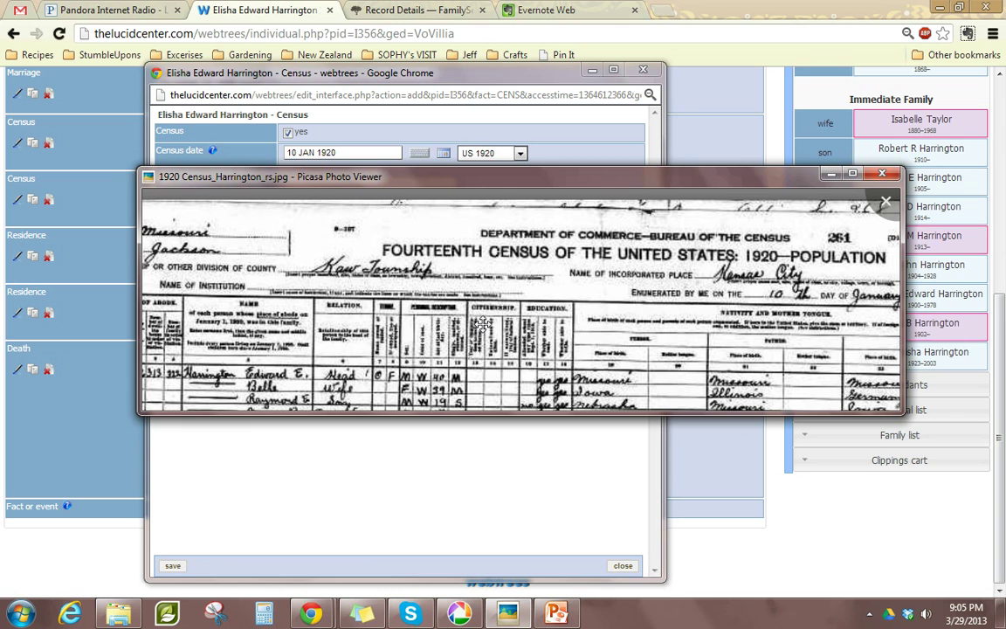
{"action": "left_click", "coordinate": [434, 77]}
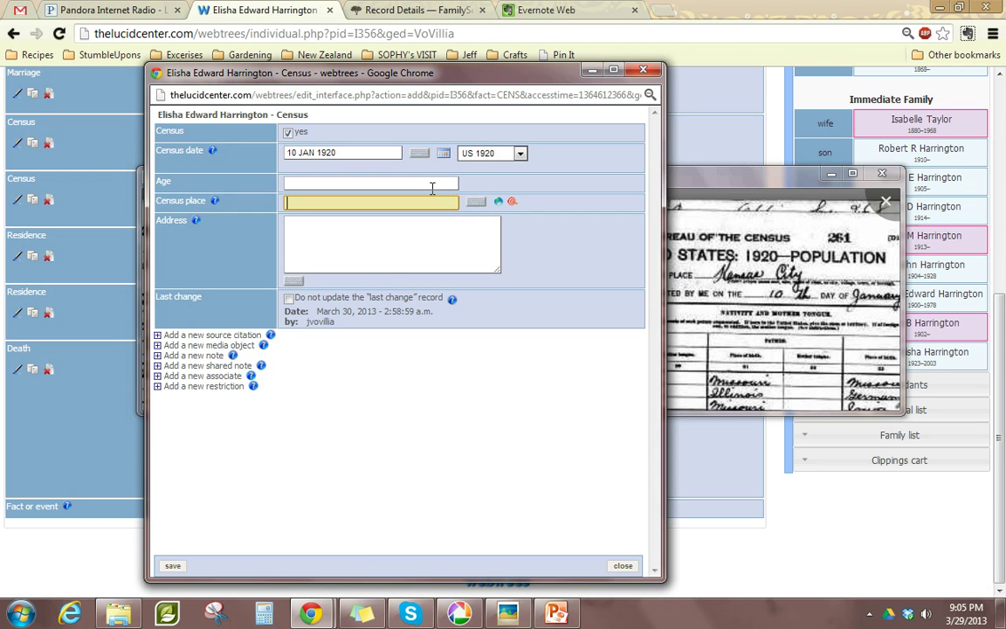
{"action": "type", "text": "Kaw"}
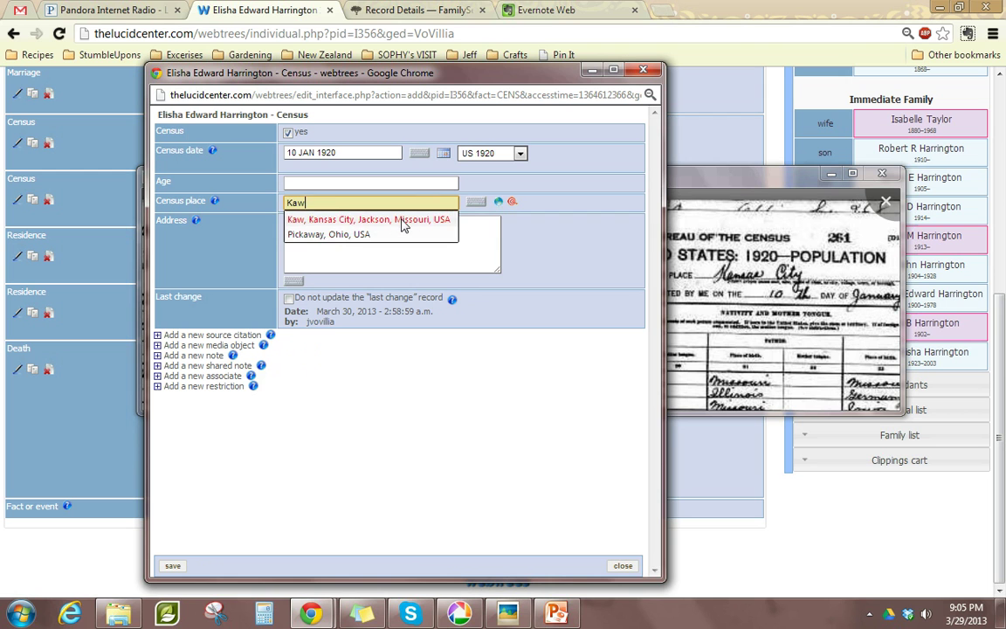
{"action": "left_click", "coordinate": [404, 222]}
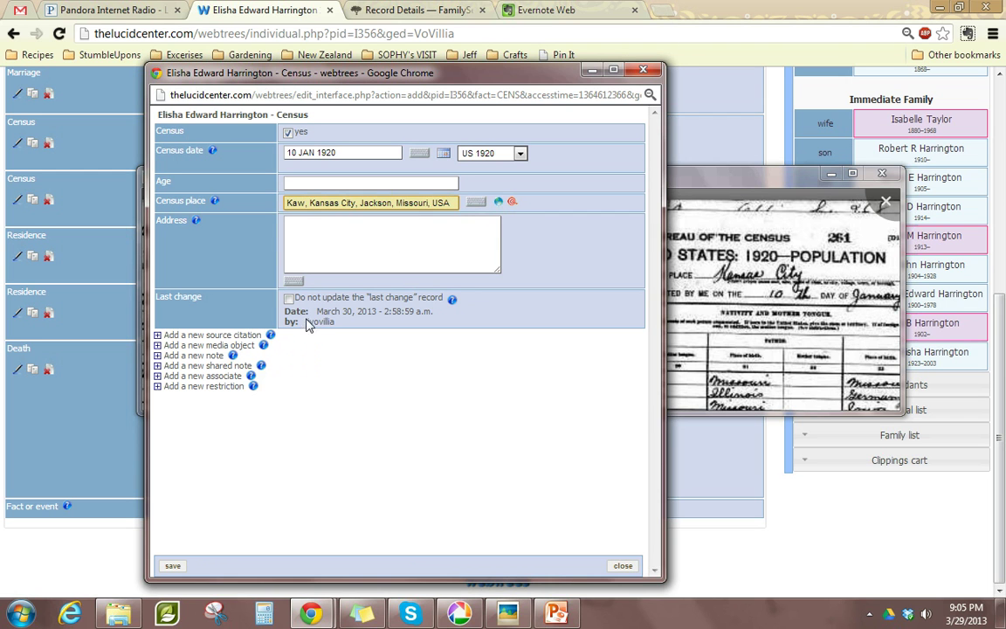
Add a new source citation to the fact and assign the 1920 census source, S3
{"action": "left_click", "coordinate": [225, 335]}
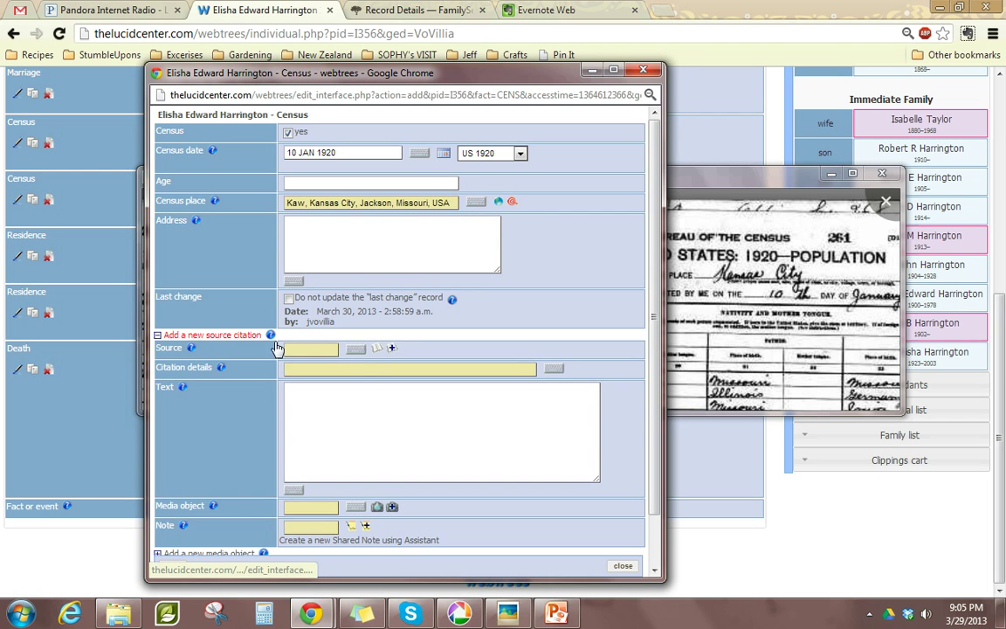
{"action": "left_click", "coordinate": [322, 349]}
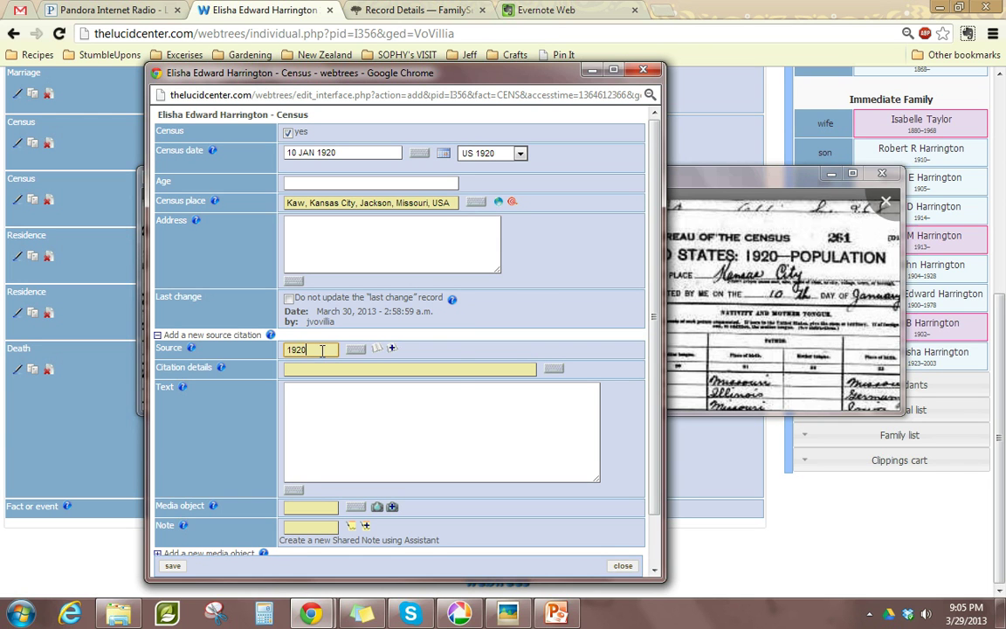
{"action": "left_click", "coordinate": [327, 381]}
{"action": "left_click", "coordinate": [327, 369]}
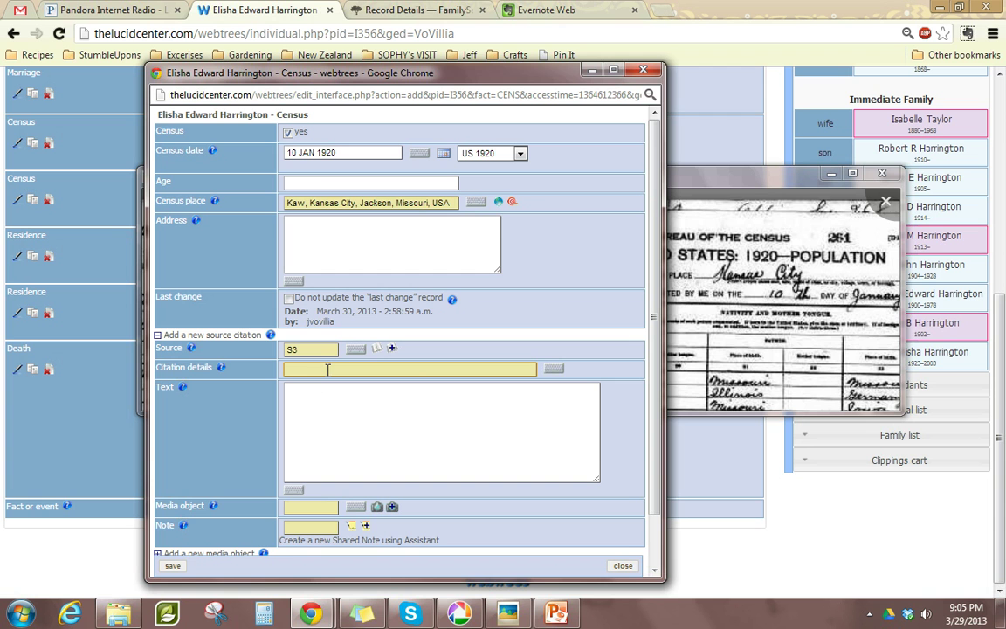
Copy the FamilySearch citation text from "index and images" to its end and return to the census form's citation details
{"action": "left_click", "coordinate": [354, 9]}
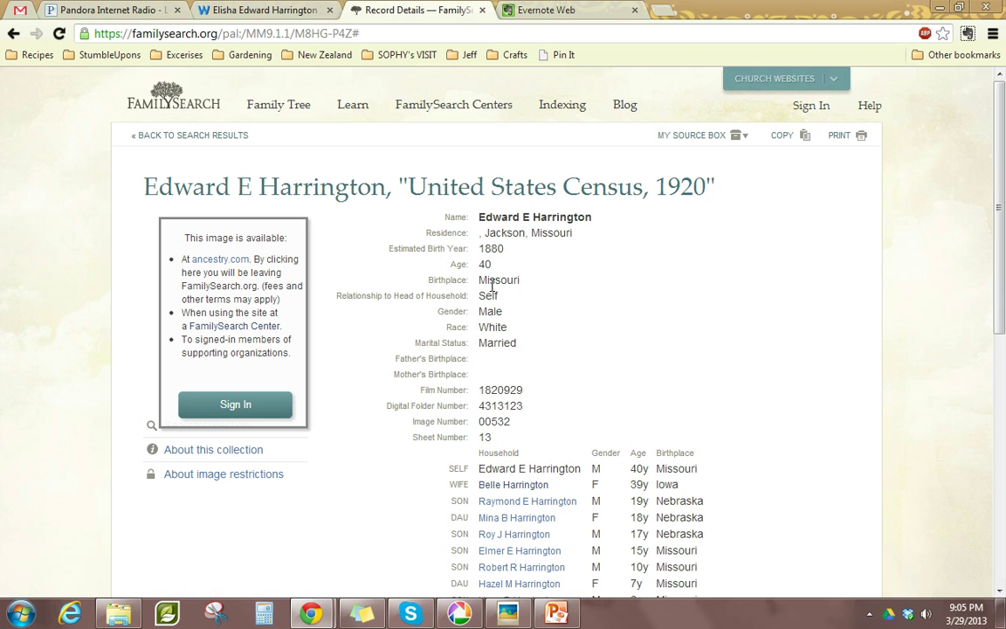
{"action": "scroll", "coordinate": [427, 413], "scroll_direction": "down", "scroll_amount": 3}
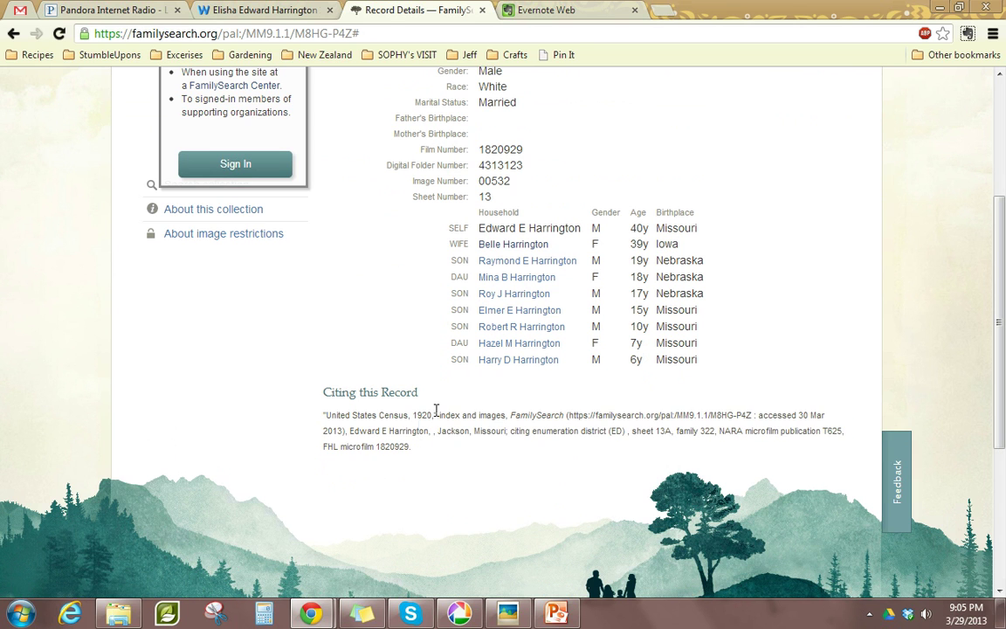
{"action": "left_click_drag", "start_coordinate": [436, 411], "coordinate": [442, 405]}
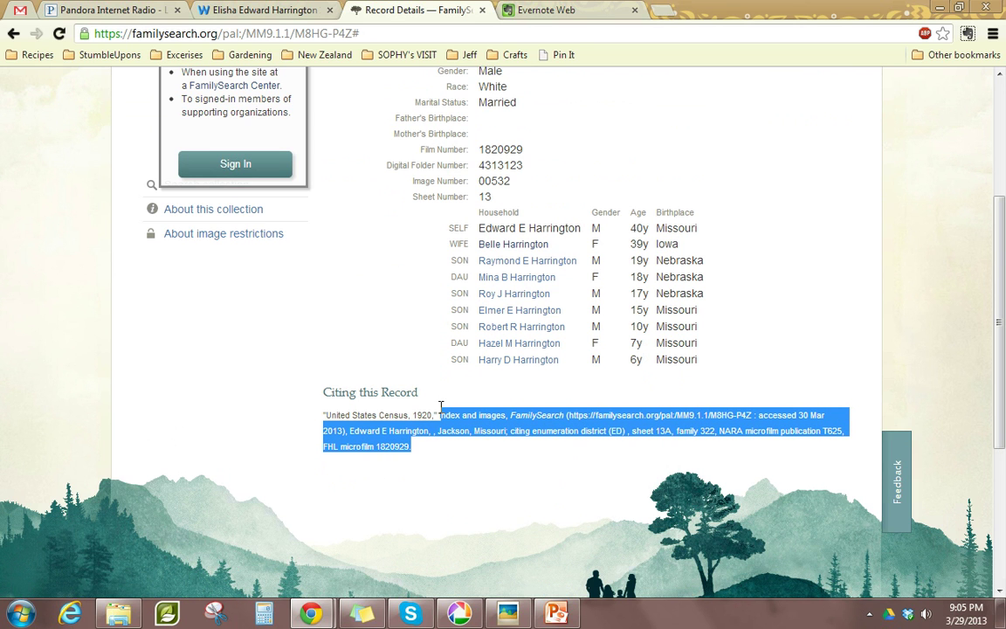
{"action": "right_click", "coordinate": [445, 411]}
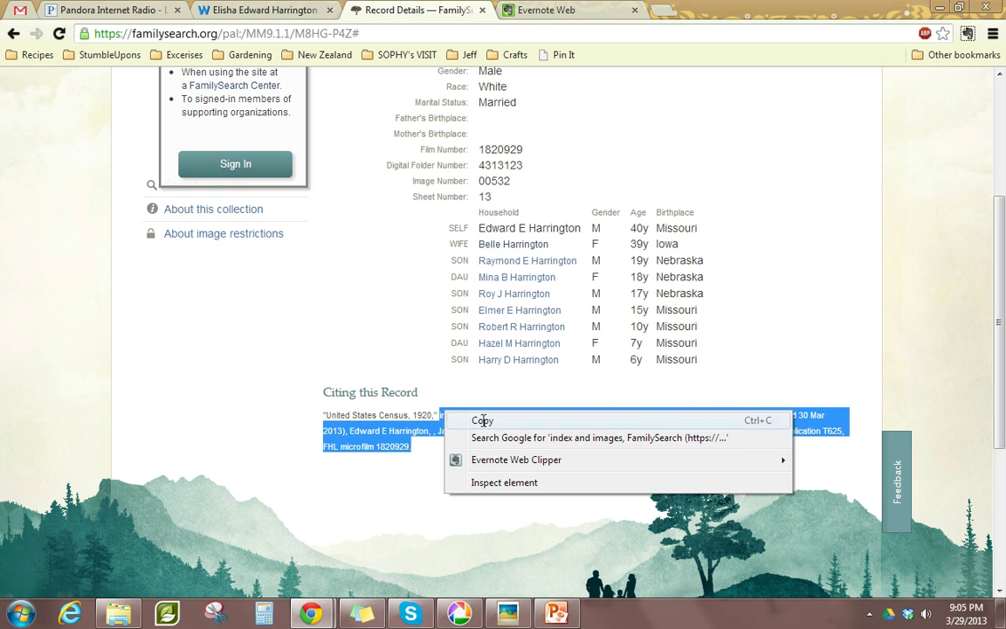
{"action": "left_click", "coordinate": [476, 418]}
{"action": "left_click", "coordinate": [313, 611]}
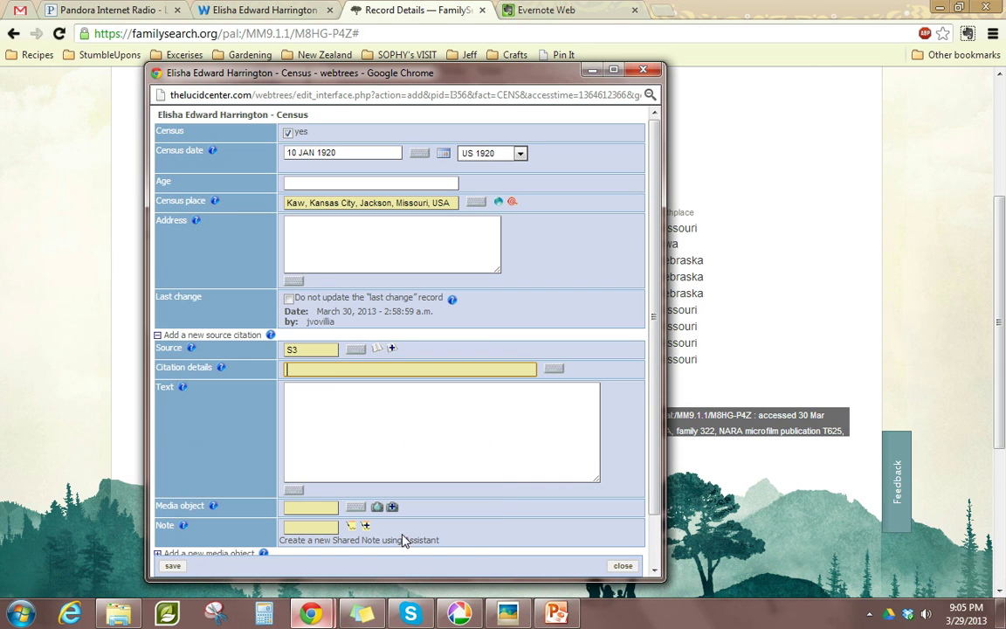
Paste the copied FamilySearch citation into the source's citation details
{"action": "right_click", "coordinate": [323, 369]}
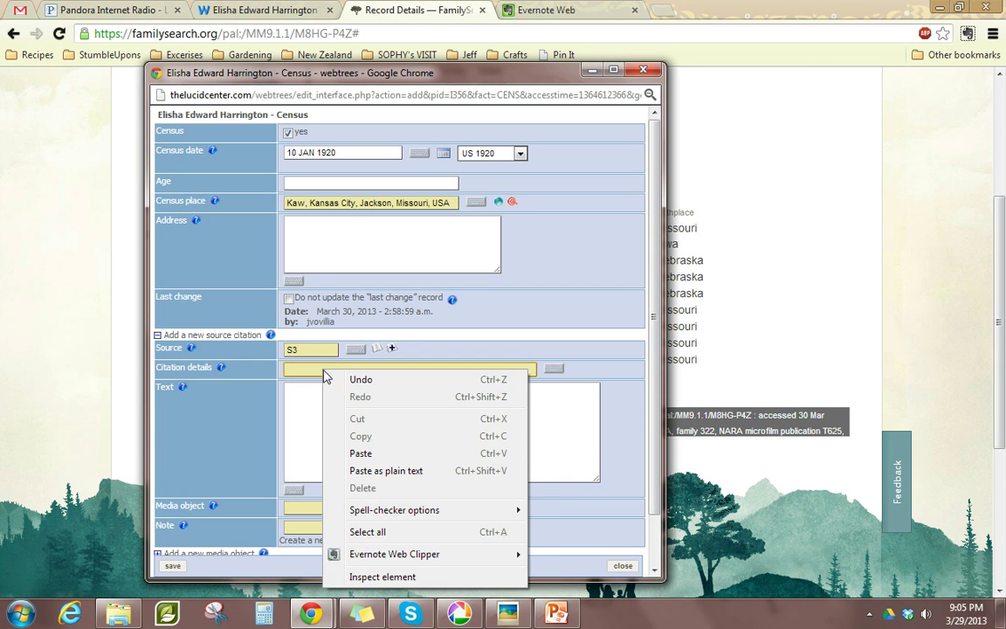
{"action": "left_click", "coordinate": [363, 451]}
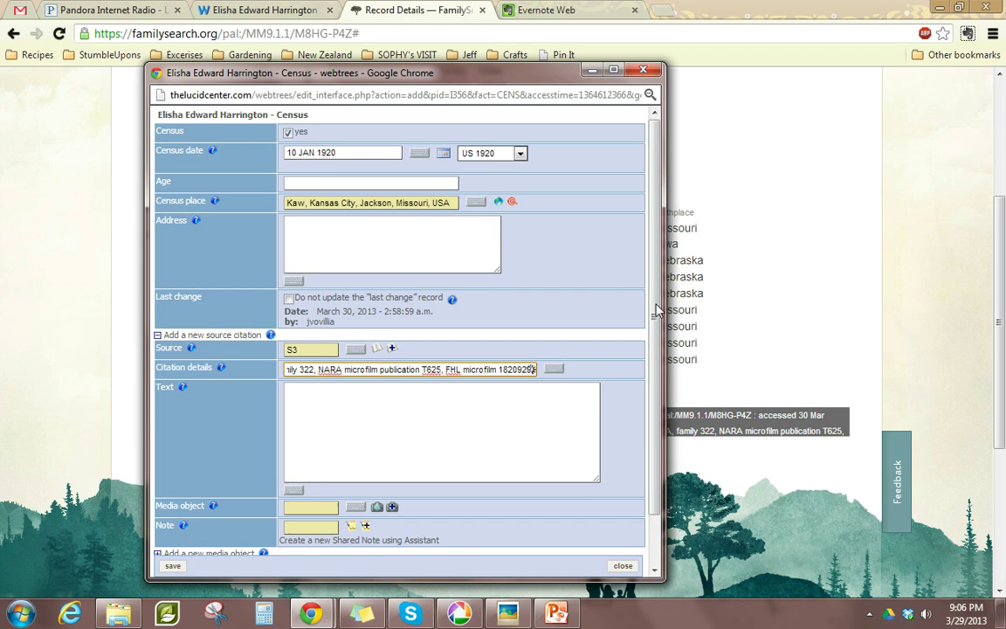
{"action": "scroll", "coordinate": [657, 402], "scroll_direction": "down", "scroll_amount": 2}
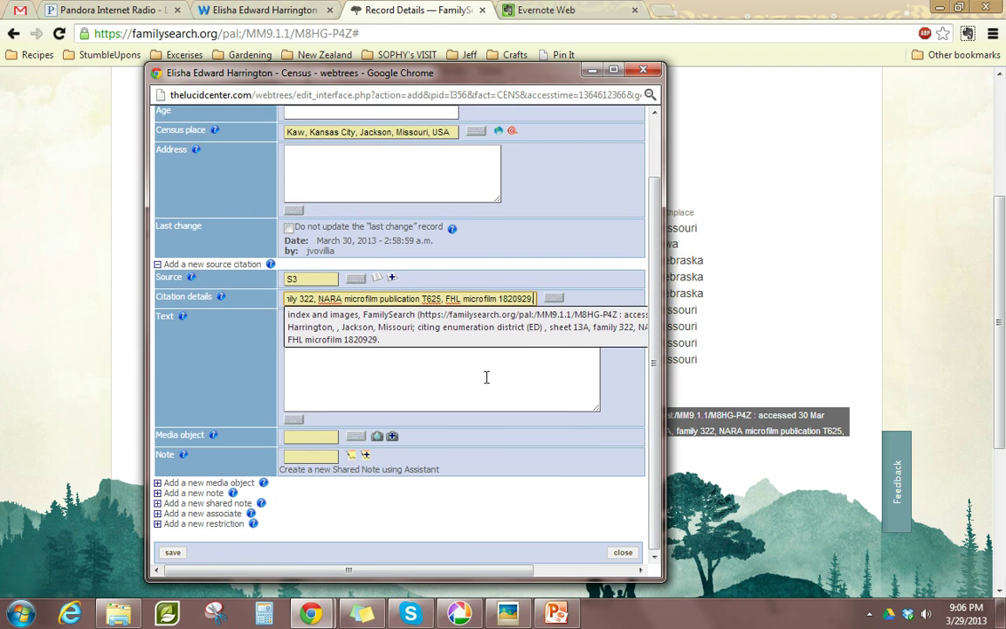
{"action": "left_click", "coordinate": [483, 378]}
Find the family's 1920 census scan, the _rs.jpg file, and link it as the citation's media object
{"action": "left_click", "coordinate": [321, 449]}
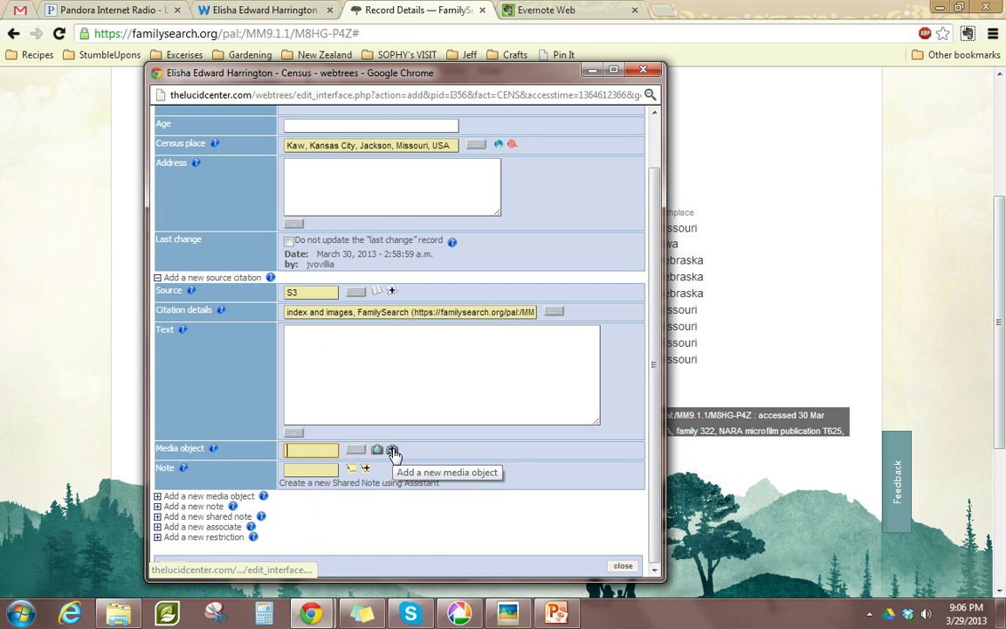
{"action": "left_click", "coordinate": [323, 451]}
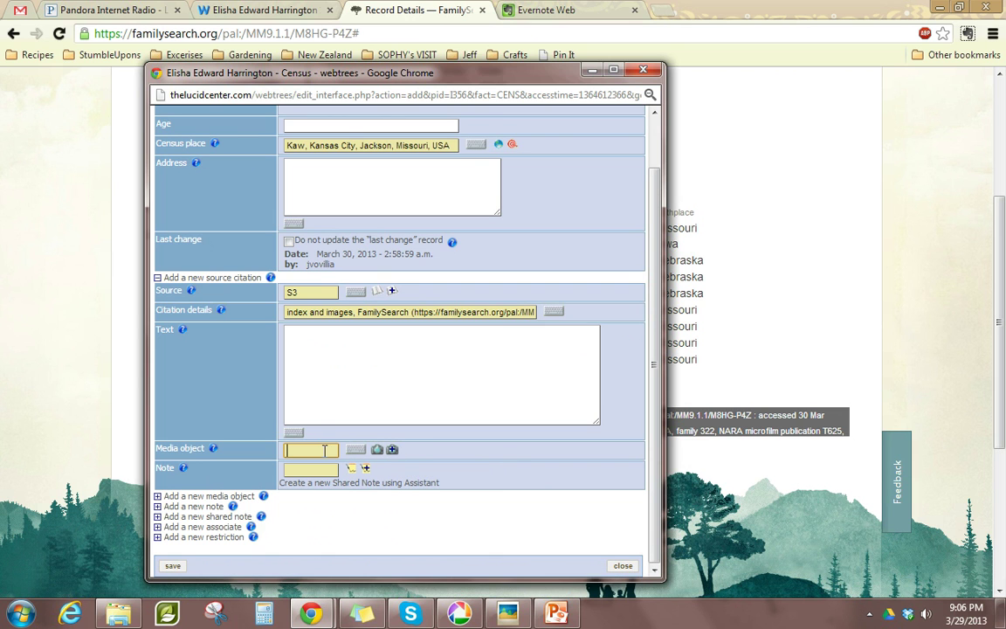
{"action": "type", "text": "1920"}
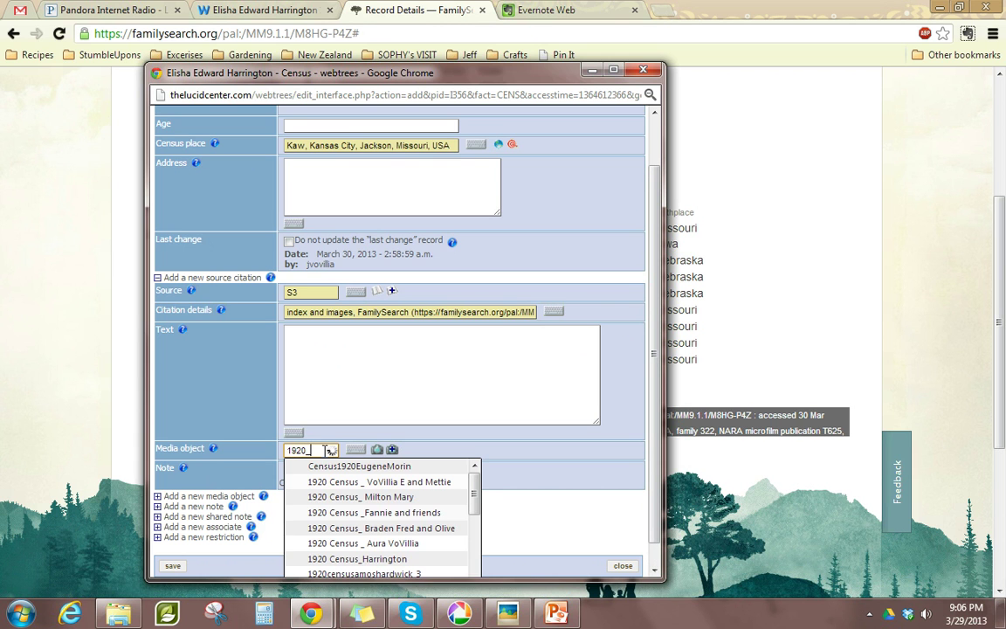
{"action": "type", "text": "_Census H"}
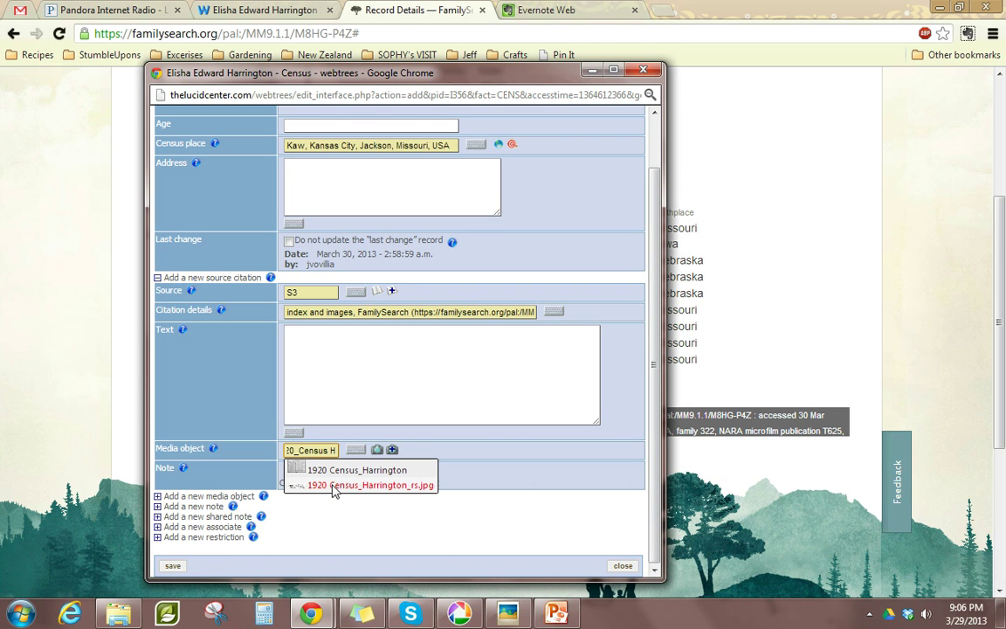
{"action": "left_click", "coordinate": [333, 487]}
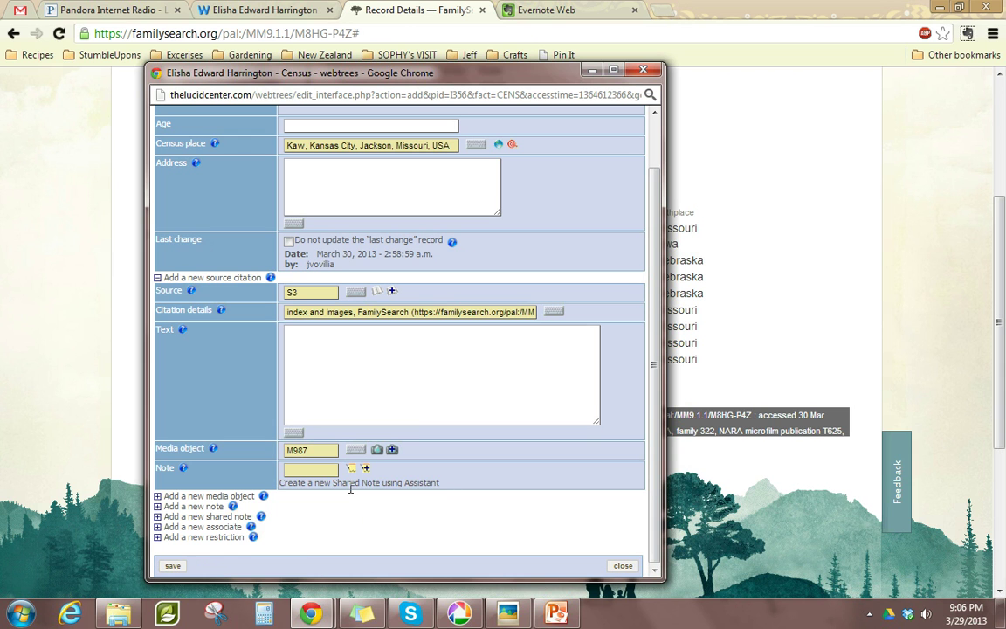
Expand the new shared note section of the census fact and open the assistant for creating a shared note
{"action": "left_click_drag", "start_coordinate": [440, 482], "coordinate": [280, 480]}
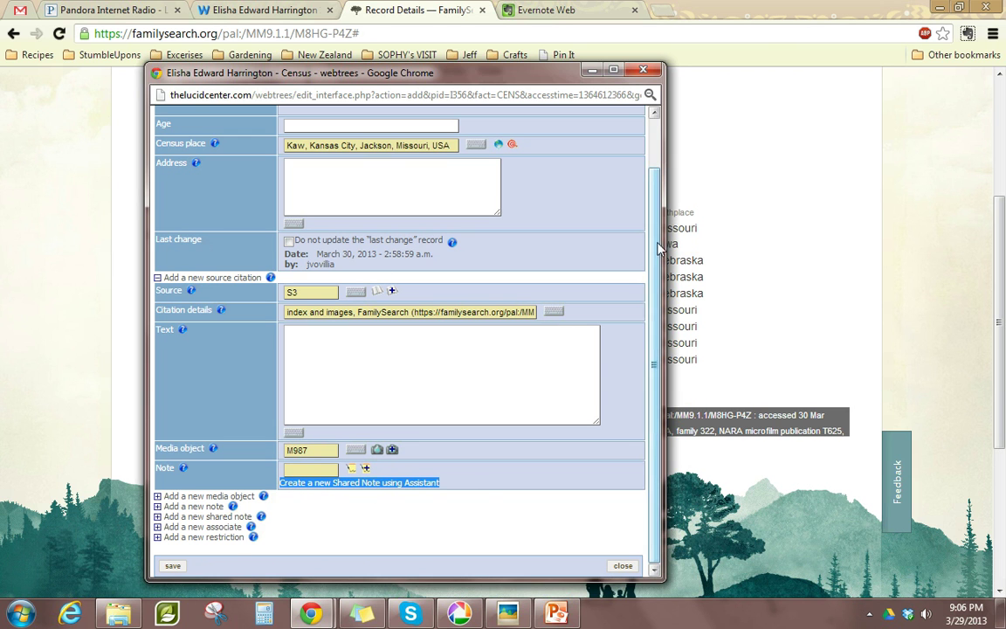
{"action": "mouse_move", "coordinate": [661, 247]}
{"action": "left_mouse_down"}
{"action": "mouse_move", "coordinate": [657, 210]}
{"action": "mouse_move", "coordinate": [655, 231]}
{"action": "left_mouse_up"}
{"action": "left_click", "coordinate": [454, 499]}
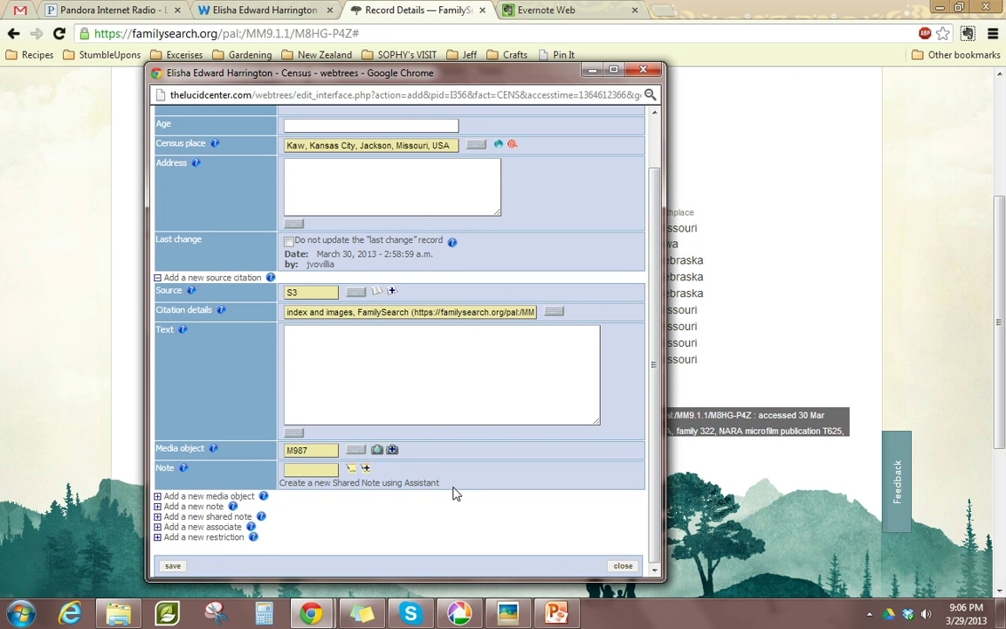
{"action": "left_click", "coordinate": [218, 517]}
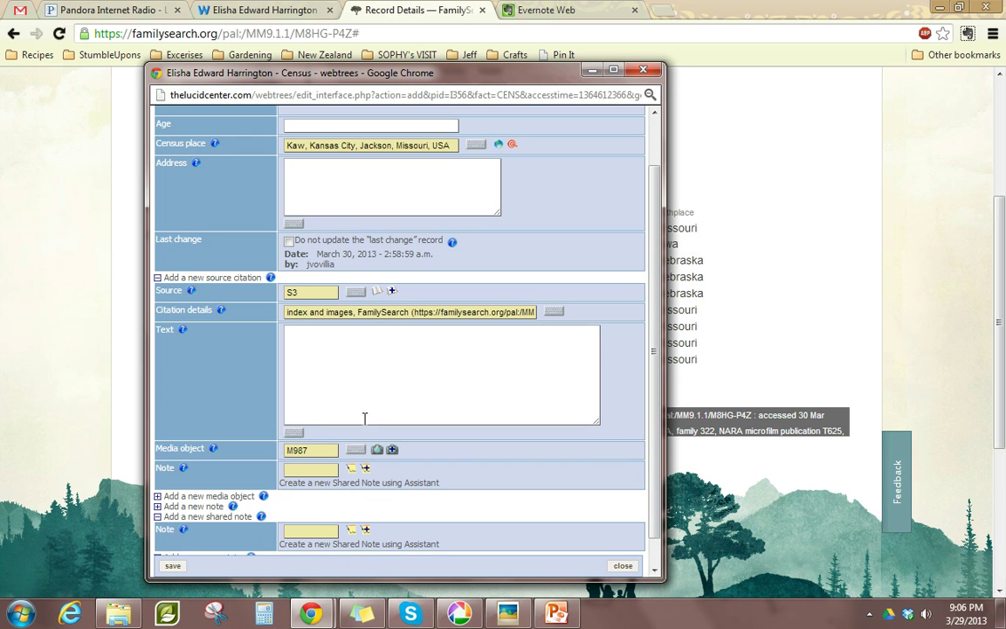
{"action": "left_click", "coordinate": [379, 486]}
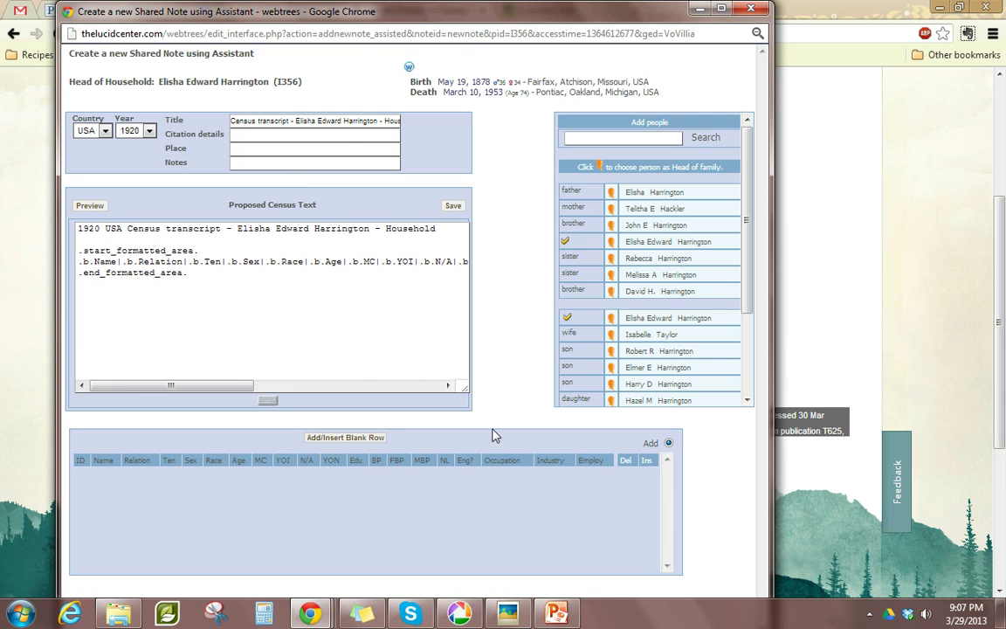
Paste the citation into the assistant's citation details and set the place to Kaw, Kansas City, Jackson, Missouri, USA
{"action": "left_click", "coordinate": [507, 614]}
{"action": "scroll", "coordinate": [393, 286], "scroll_direction": "up", "scroll_amount": 2}
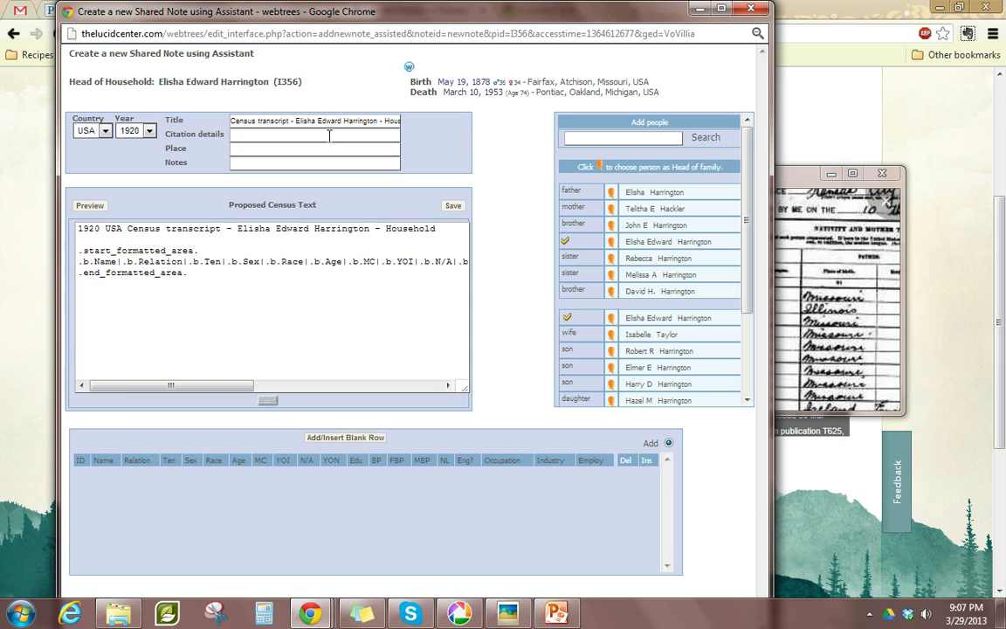
{"action": "left_click", "coordinate": [329, 136]}
{"action": "key", "text": "ctrl+v"}
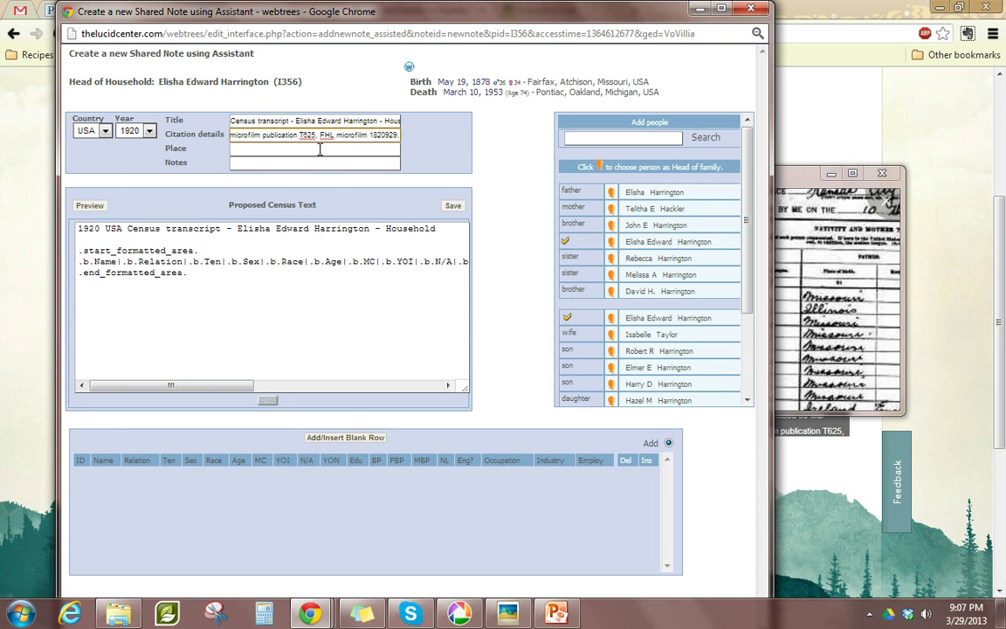
{"action": "left_click", "coordinate": [319, 150]}
{"action": "type", "text": "Kaw"}
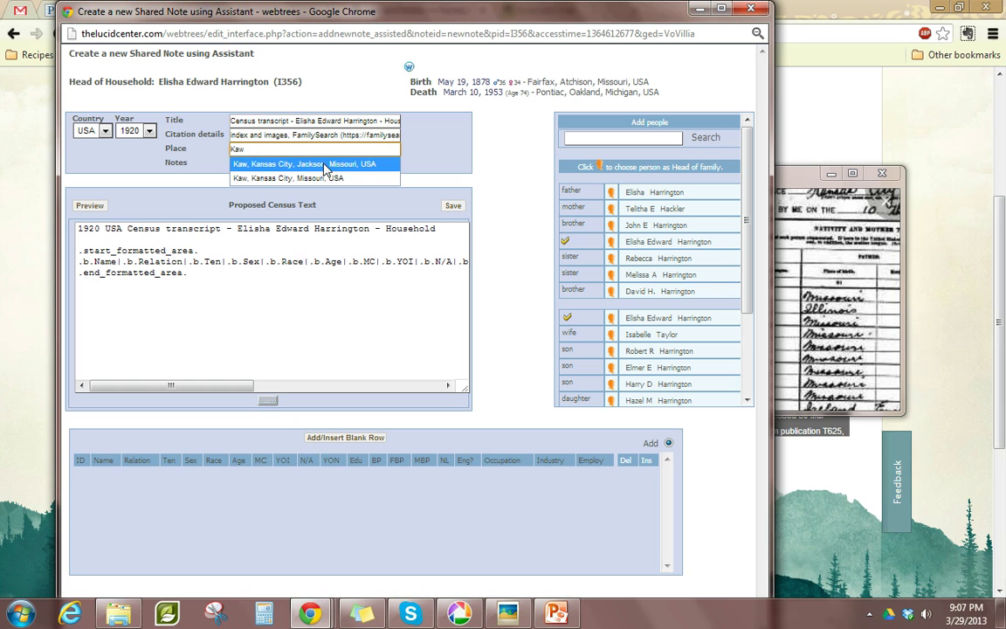
{"action": "left_click", "coordinate": [324, 164]}
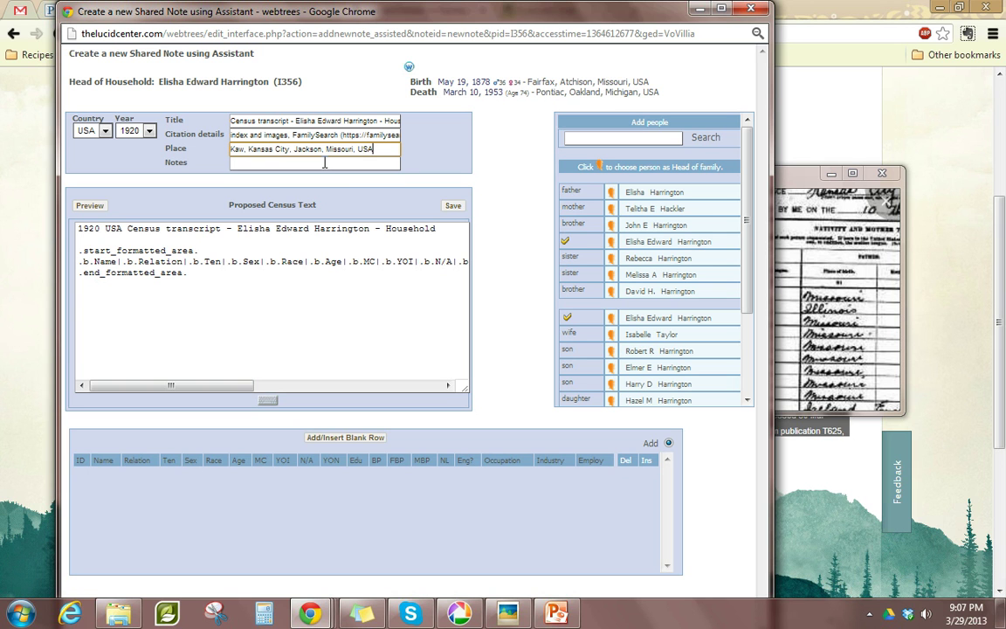
Reposition the census scan beside the note assistant and add the head of household to the census transcript
{"action": "left_click", "coordinate": [828, 185]}
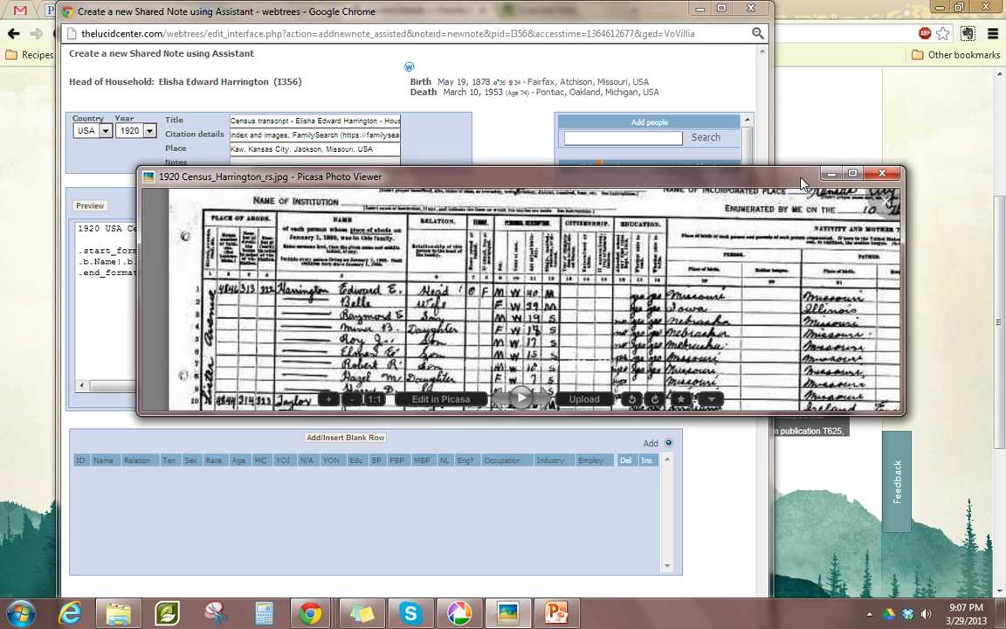
{"action": "left_click_drag", "start_coordinate": [827, 188], "coordinate": [894, 194]}
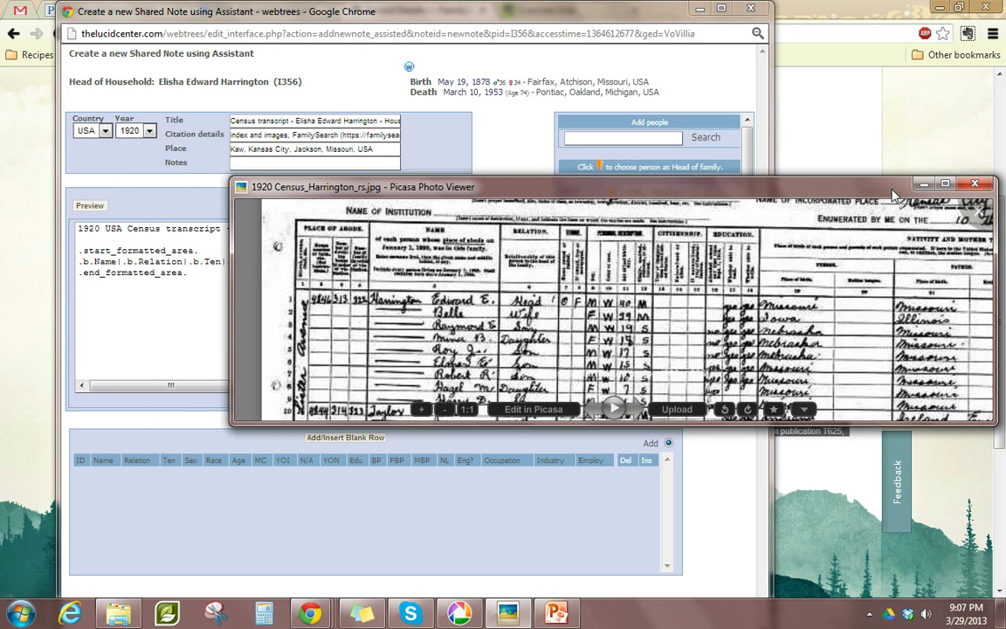
{"action": "left_click", "coordinate": [736, 94]}
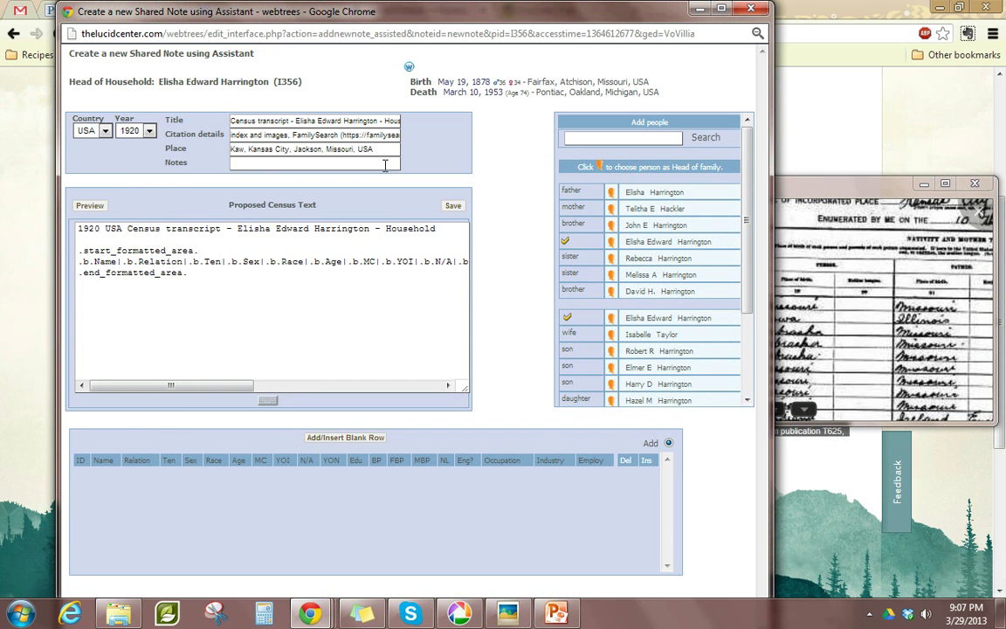
{"action": "scroll", "coordinate": [748, 278], "scroll_direction": "down", "scroll_amount": 1}
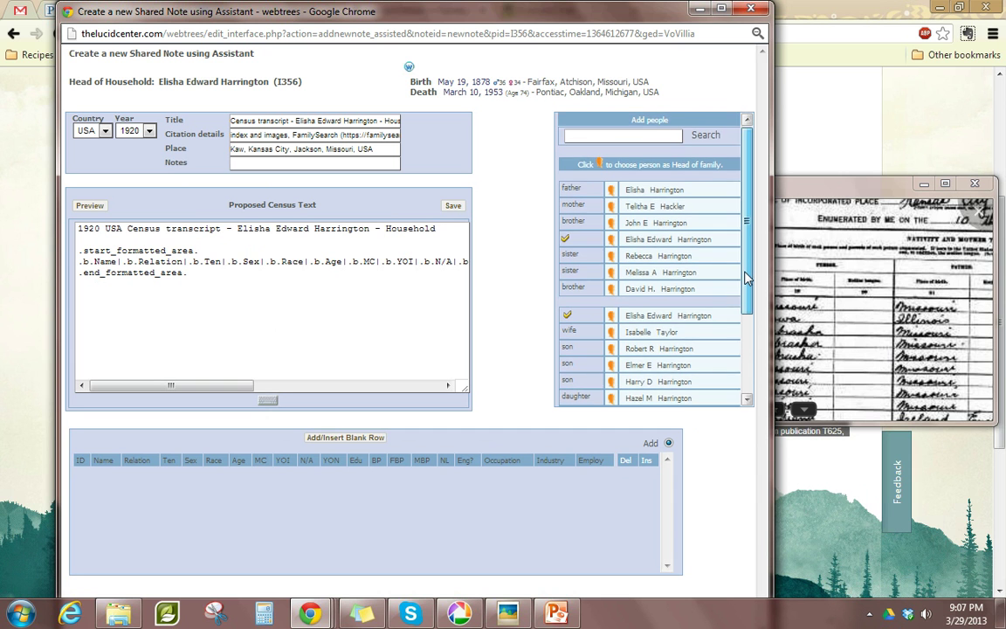
{"action": "scroll", "coordinate": [747, 278], "scroll_direction": "down", "scroll_amount": 2}
{"action": "left_click", "coordinate": [684, 268]}
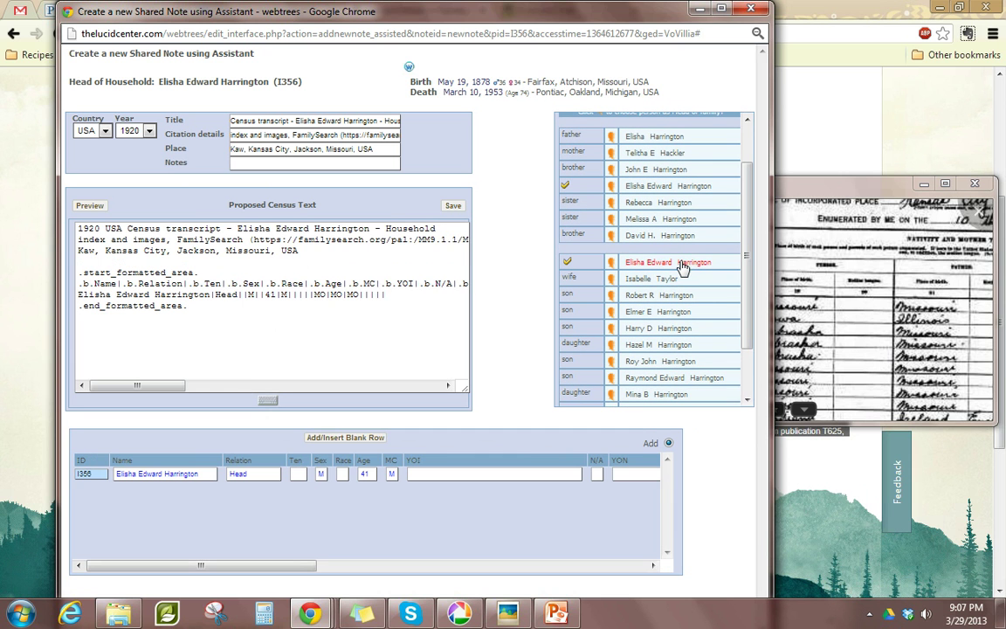
Check the household order on the census scan and add the wife, the eldest son and the eldest daughter to the transcript
{"action": "key", "text": "alt+Tab"}
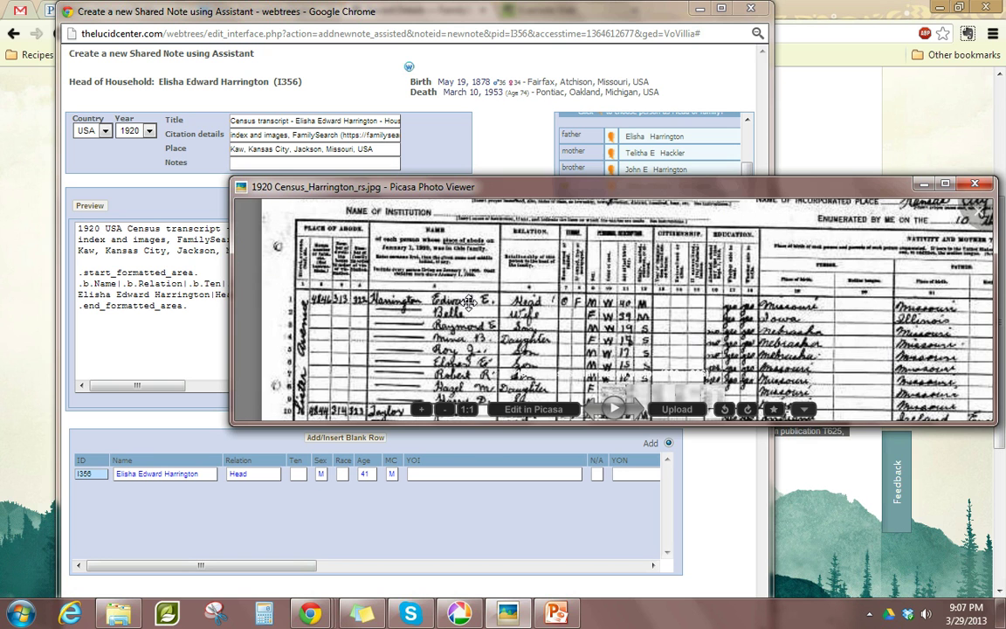
{"action": "left_click", "coordinate": [714, 79]}
{"action": "left_click", "coordinate": [654, 280]}
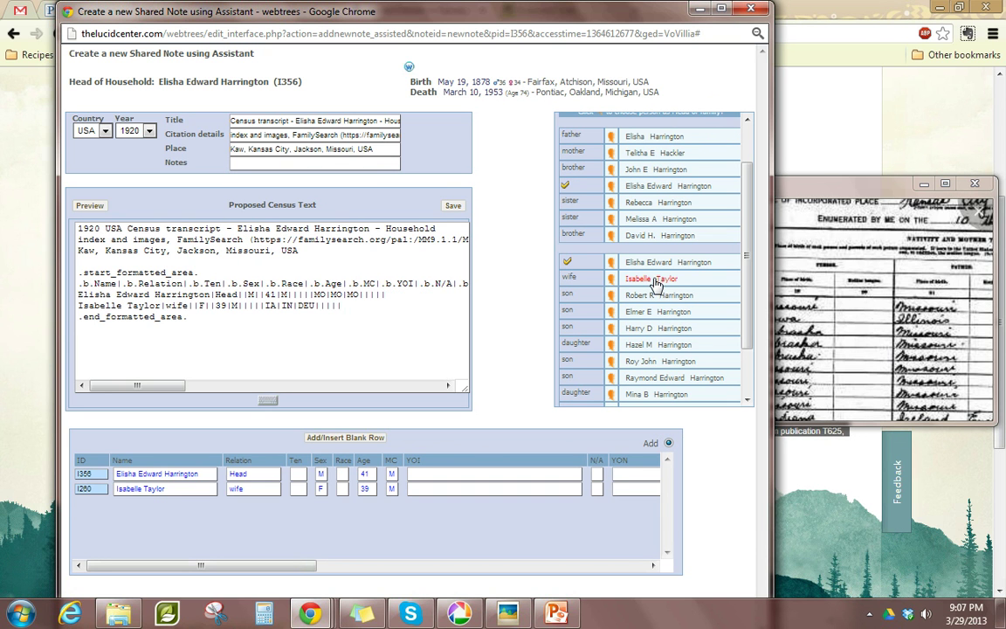
{"action": "left_click", "coordinate": [675, 381]}
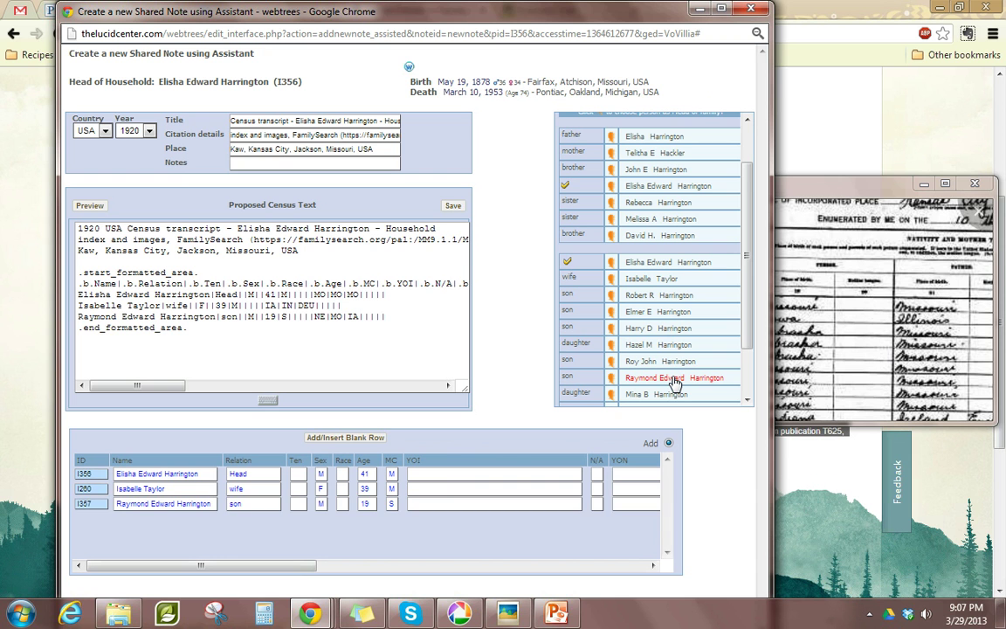
{"action": "left_click", "coordinate": [661, 397]}
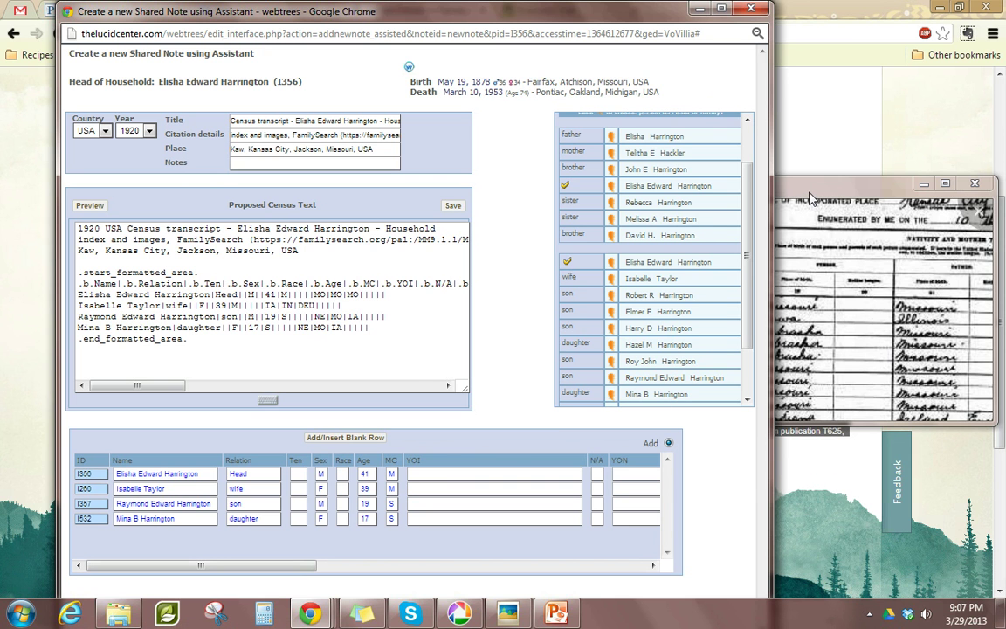
Consult the census scan for the following household members and add the next three sons in census order
{"action": "left_click", "coordinate": [810, 197]}
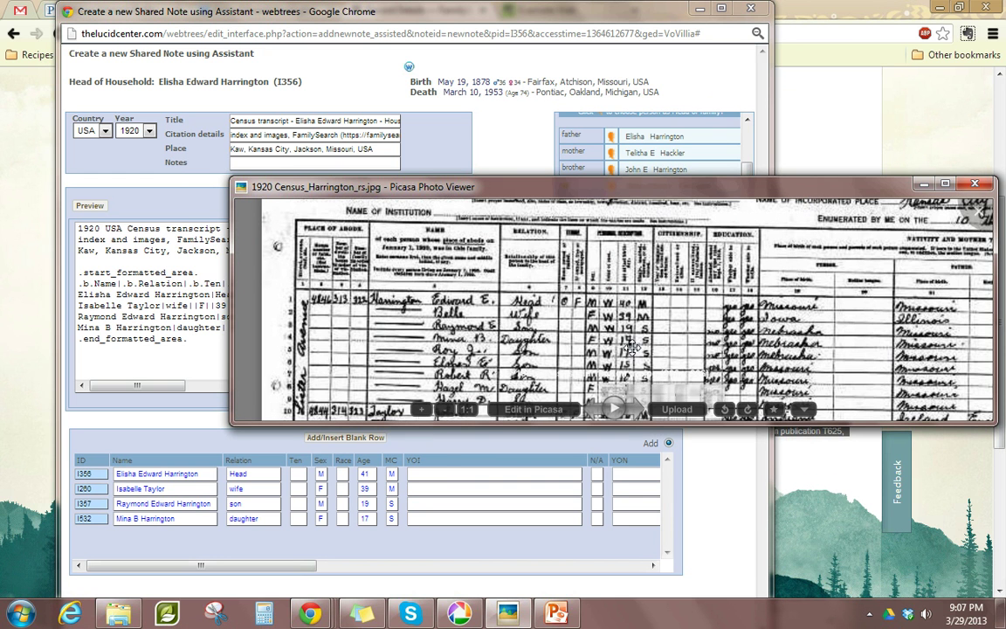
{"action": "left_click_drag", "start_coordinate": [636, 351], "coordinate": [643, 342]}
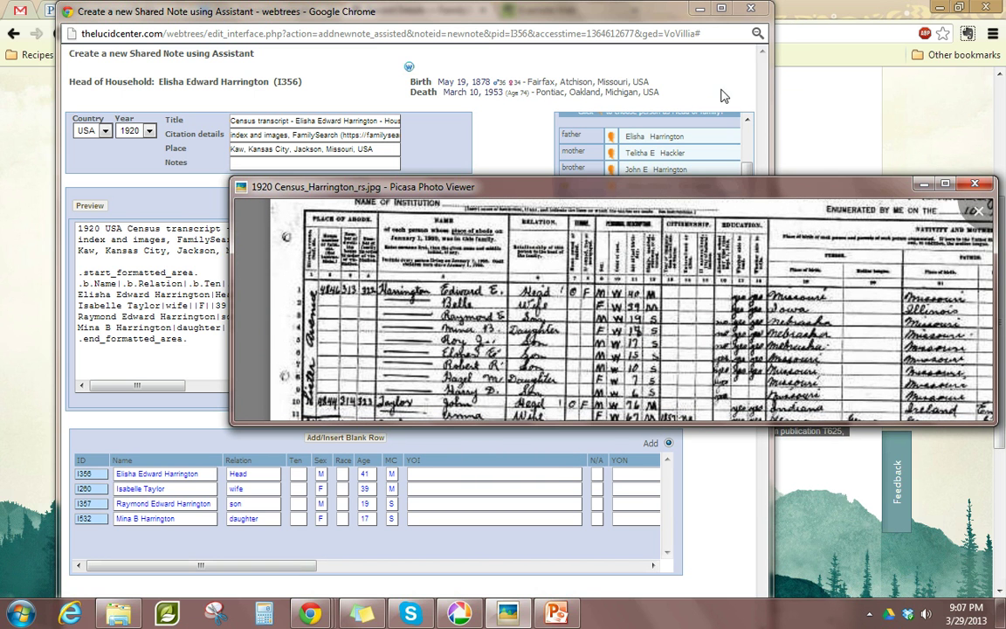
{"action": "left_click", "coordinate": [653, 88]}
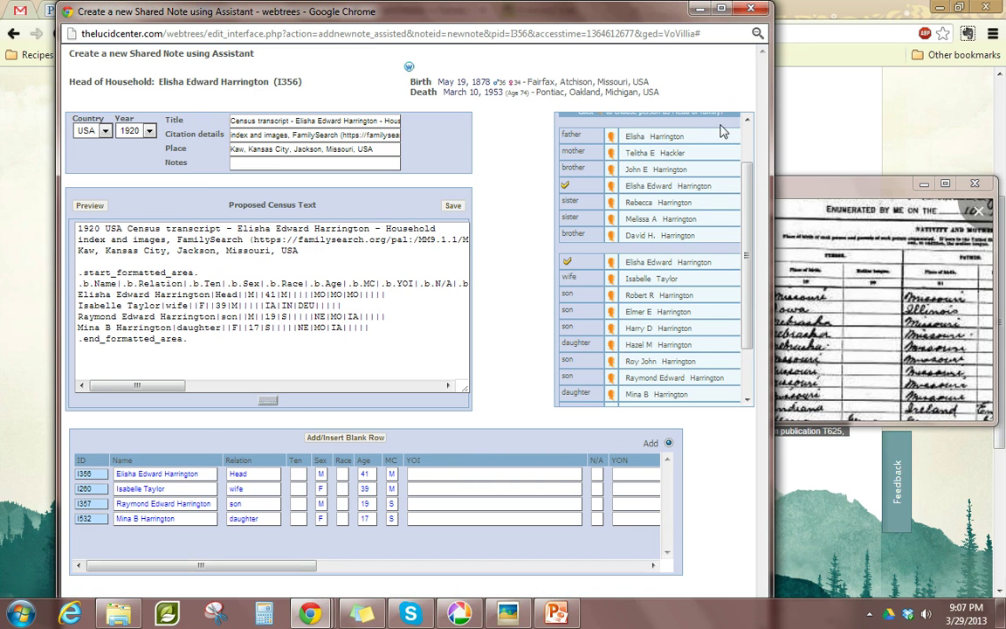
{"action": "left_click", "coordinate": [666, 364]}
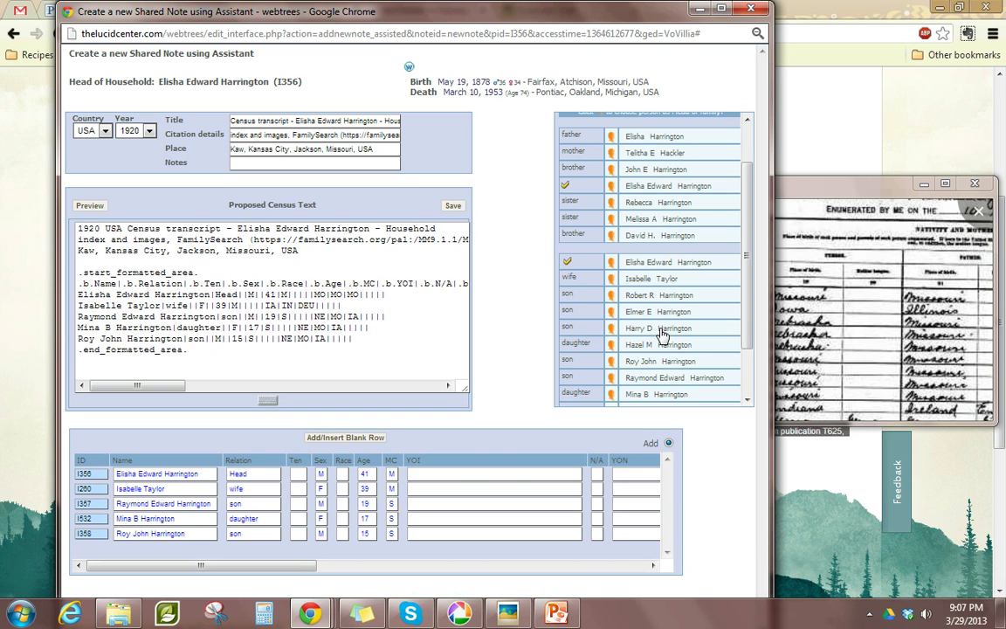
{"action": "left_click", "coordinate": [661, 317]}
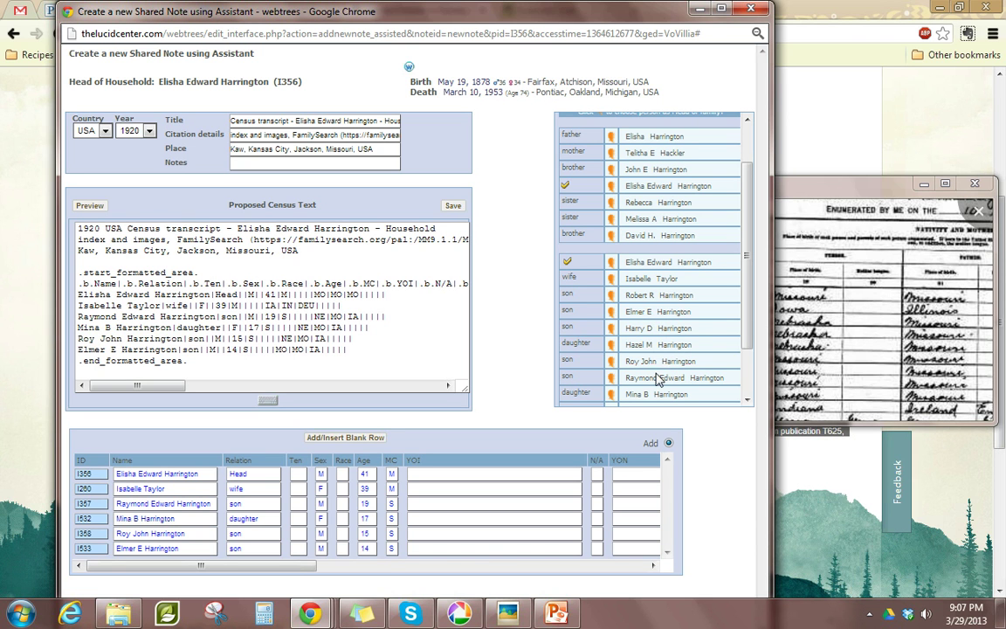
{"action": "left_click", "coordinate": [683, 300]}
Check the remaining children on the census scan and add the youngest daughter and the youngest son to the transcript
{"action": "key", "text": "alt+Tab"}
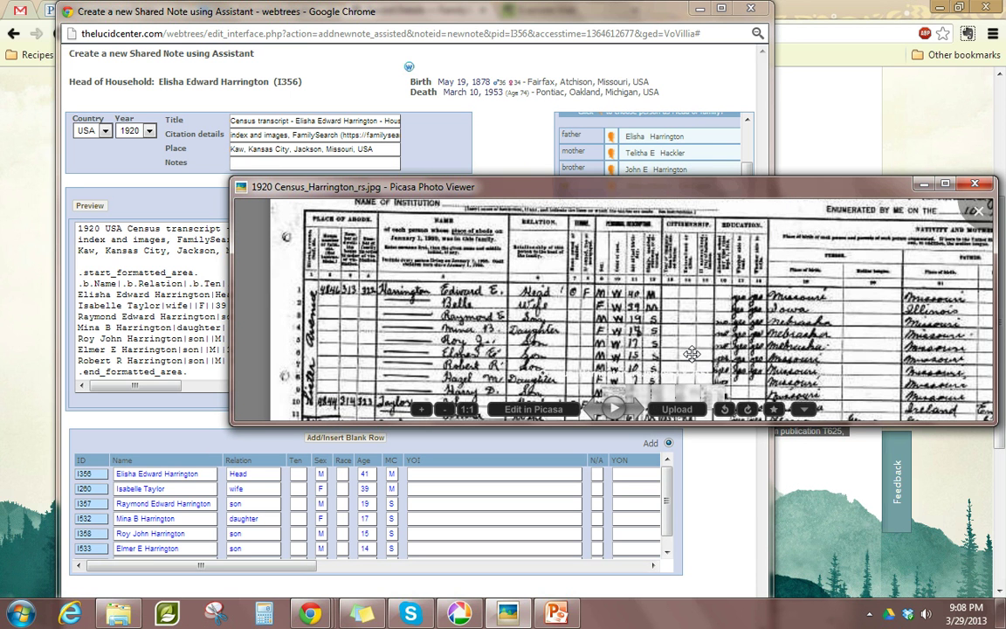
{"action": "left_click_drag", "start_coordinate": [691, 352], "coordinate": [705, 326]}
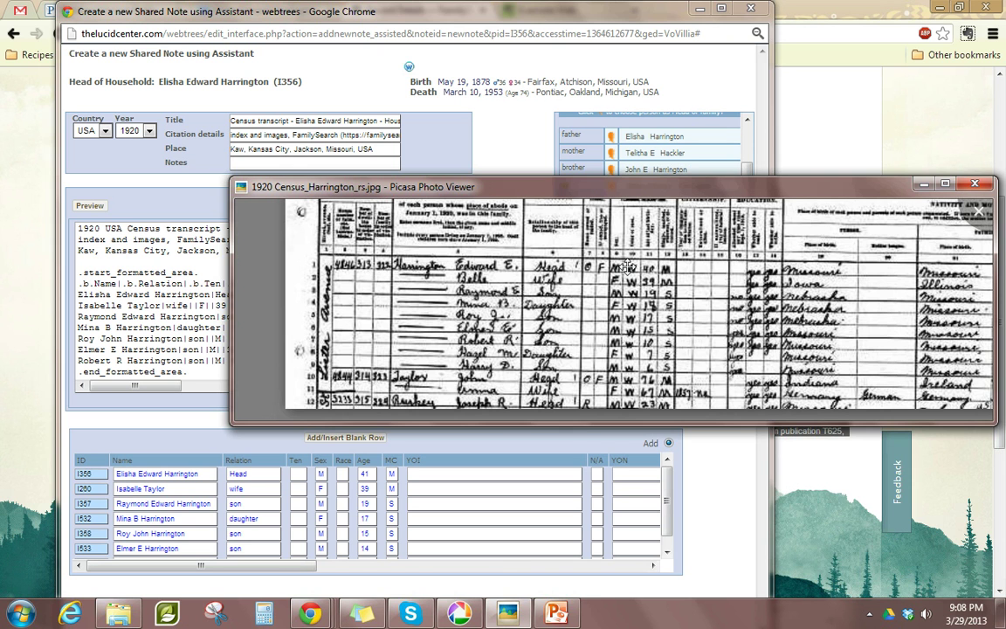
{"action": "left_click", "coordinate": [706, 91]}
{"action": "left_click_drag", "start_coordinate": [747, 201], "coordinate": [750, 213]}
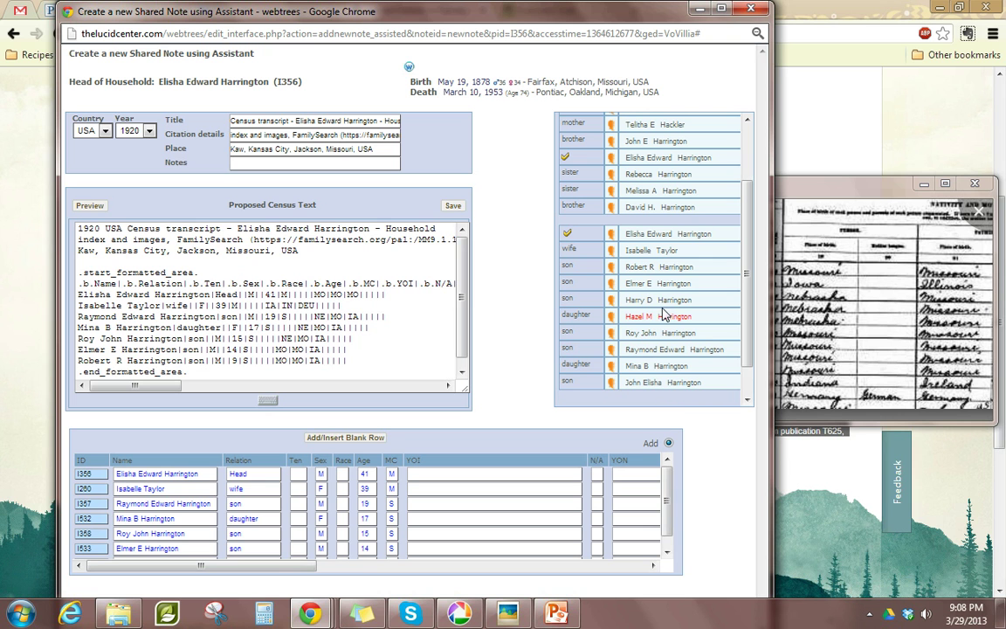
{"action": "left_click", "coordinate": [664, 314]}
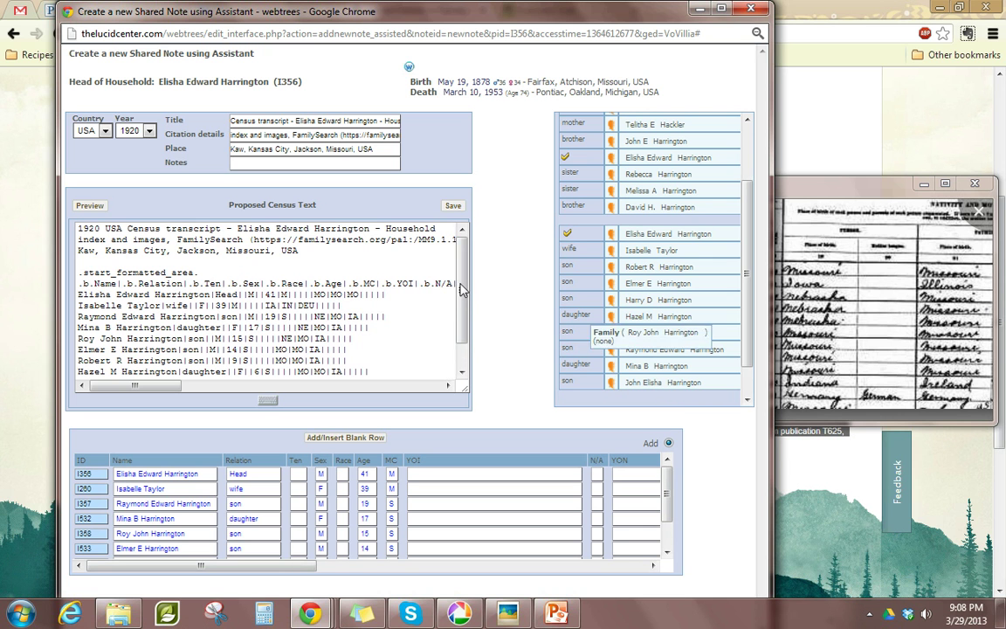
{"action": "scroll", "coordinate": [463, 290], "scroll_direction": "down", "scroll_amount": 1}
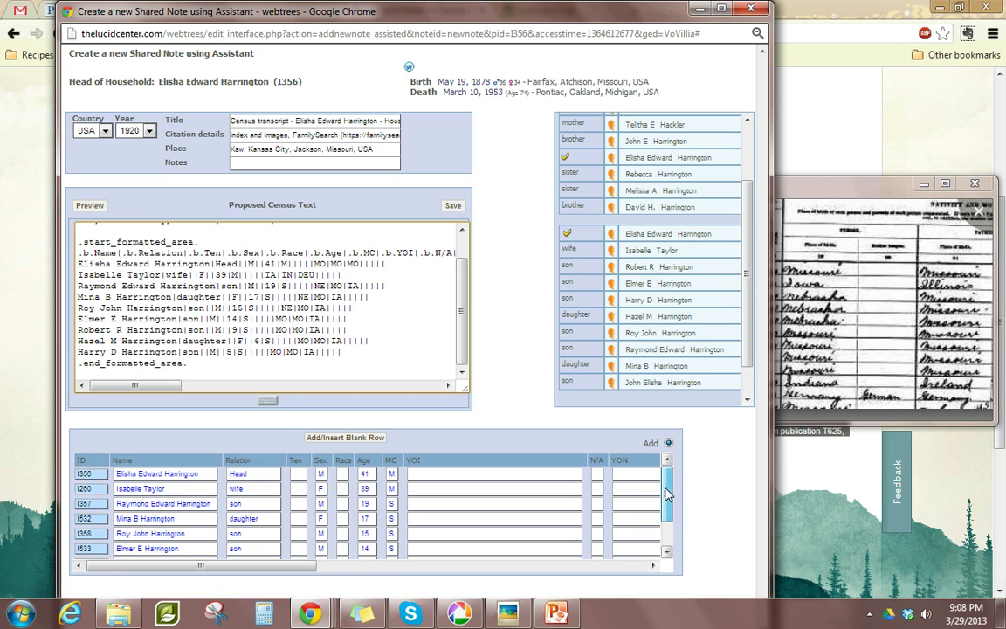
Check the household names on the census scan and change the head's and the wife's given names in the transcript rows to match
{"action": "left_click_drag", "start_coordinate": [666, 491], "coordinate": [670, 524]}
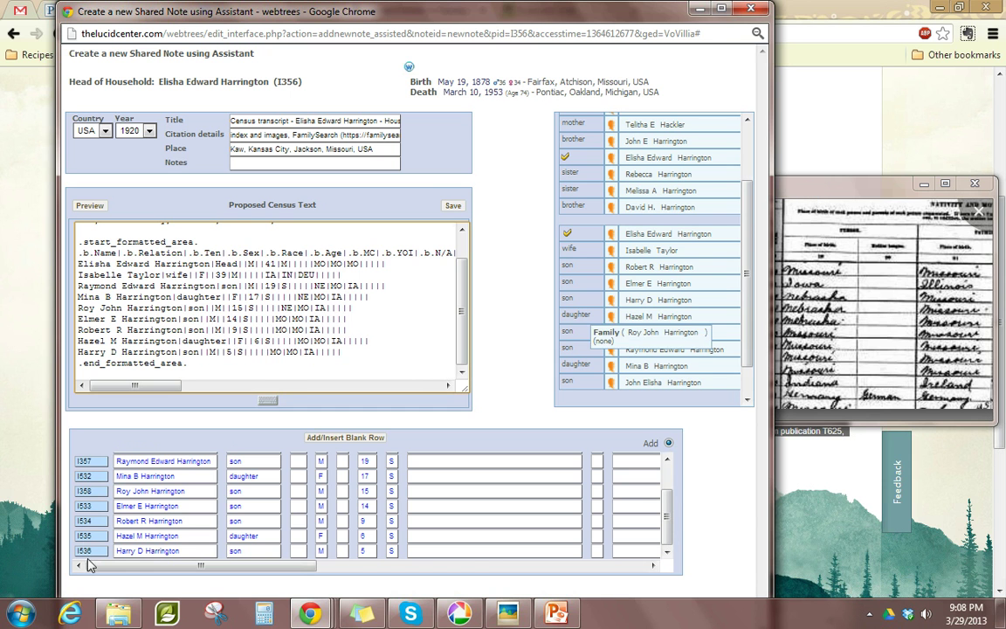
{"action": "scroll", "coordinate": [670, 513], "scroll_direction": "up", "scroll_amount": 3}
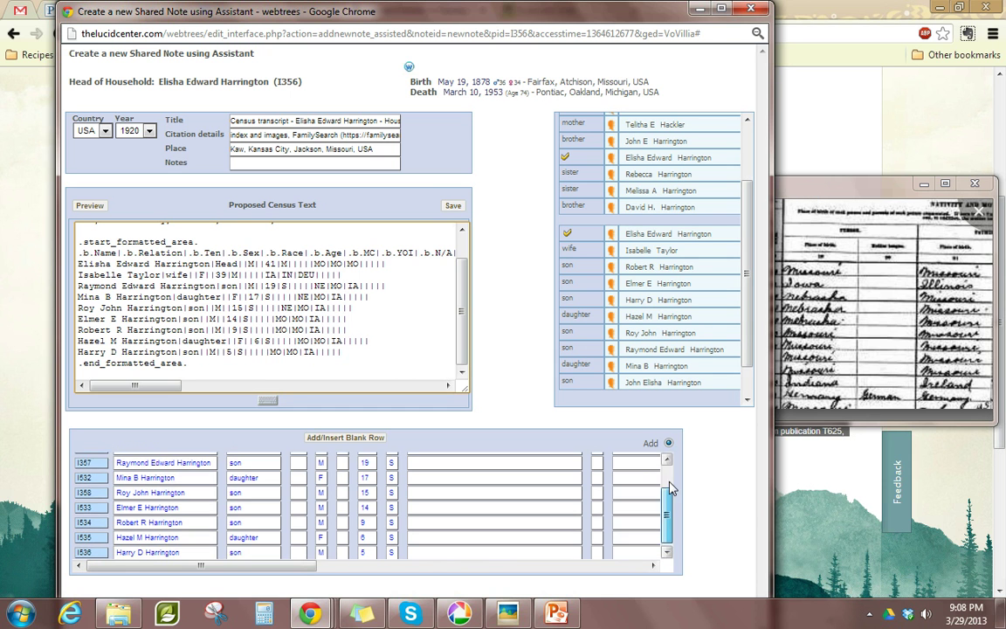
{"action": "left_click", "coordinate": [797, 190]}
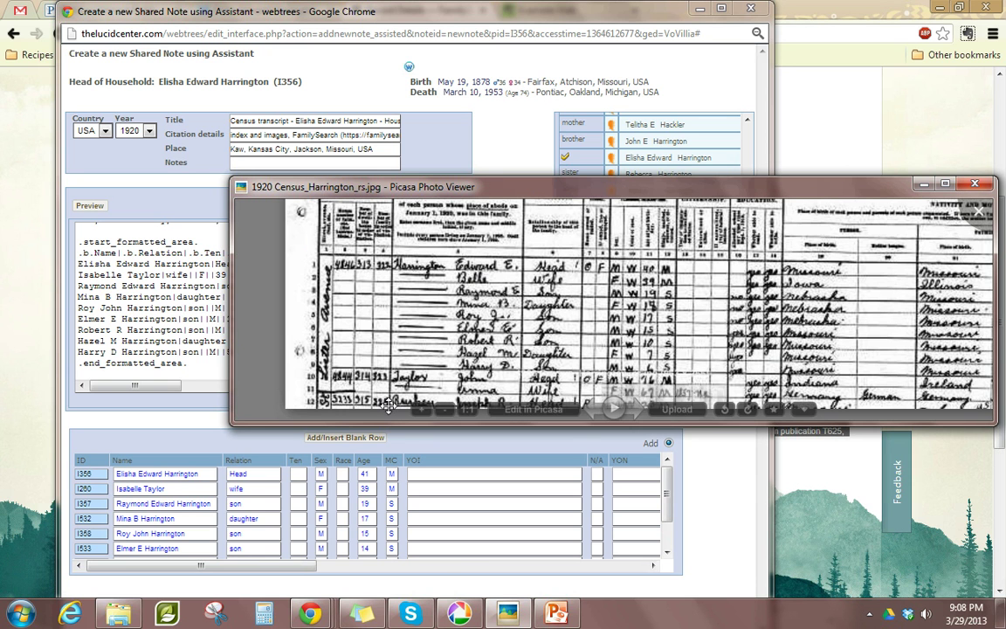
{"action": "left_click", "coordinate": [161, 474]}
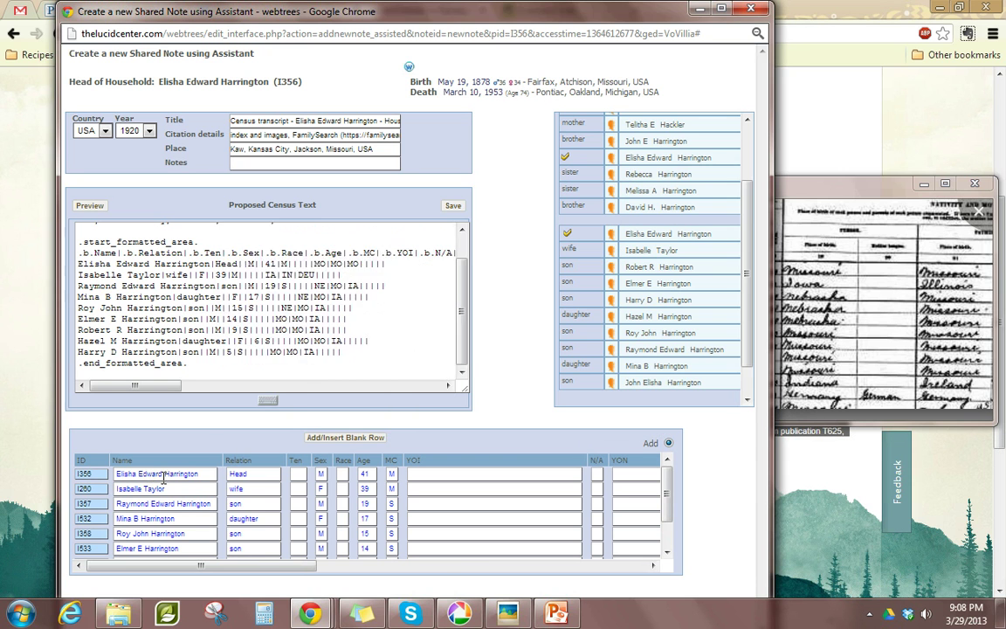
{"action": "left_click_drag", "start_coordinate": [162, 474], "coordinate": [113, 479]}
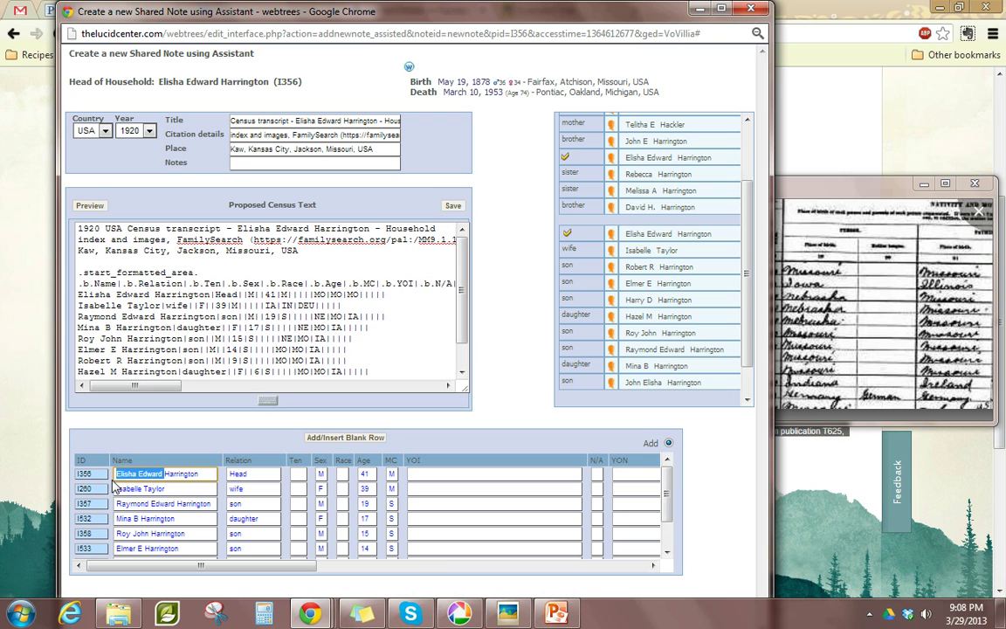
{"action": "type", "text": "Edward E"}
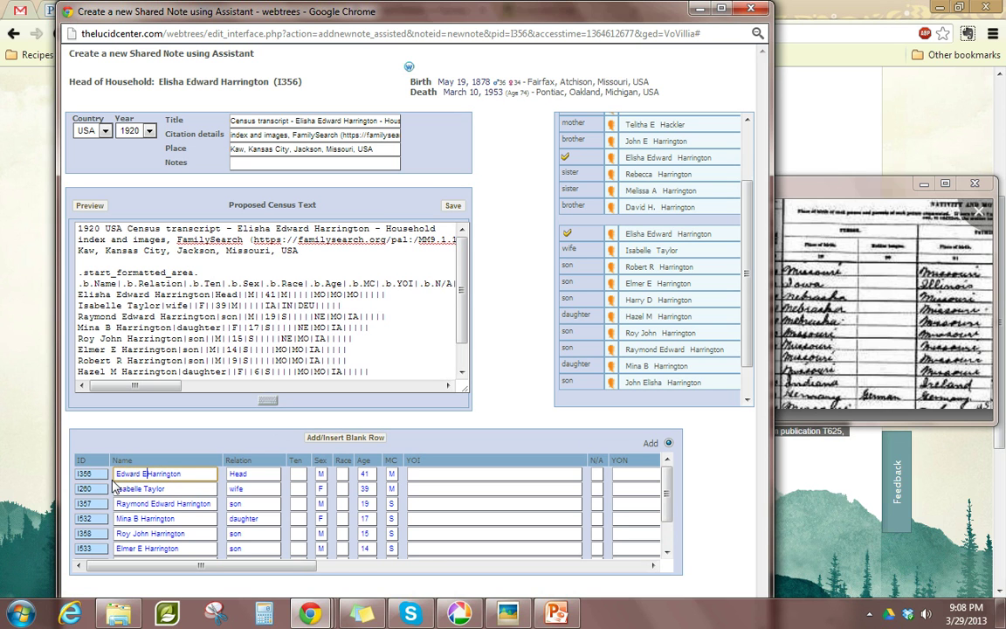
{"action": "type", "text": "."}
{"action": "left_click_drag", "start_coordinate": [144, 488], "coordinate": [81, 493]}
{"action": "type", "text": "Be"}
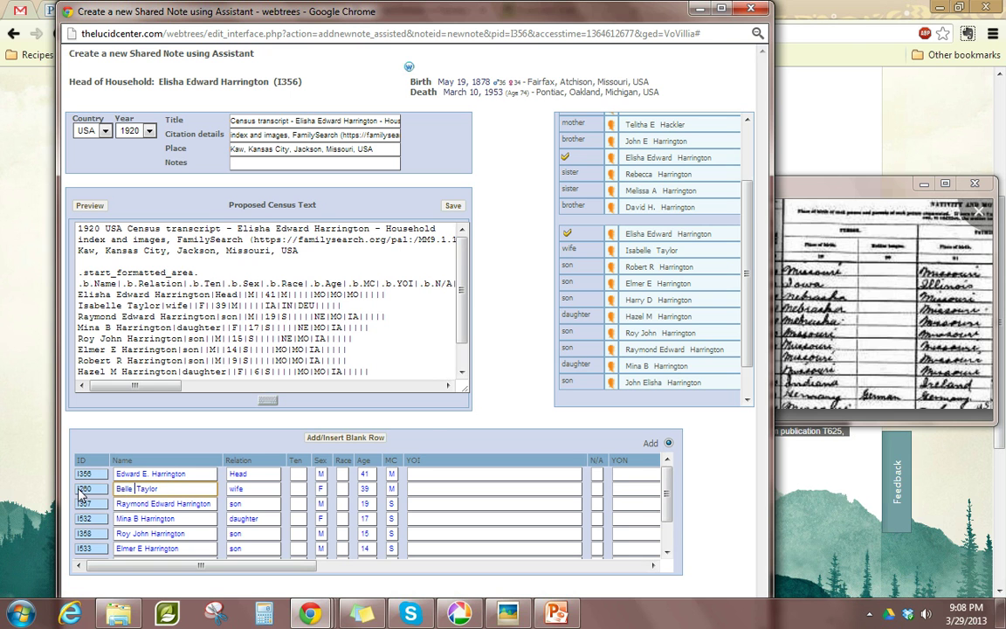
Compare the eldest son's entry with the census scan and shorten his middle name to the initial E in the transcript
{"action": "left_click", "coordinate": [784, 183]}
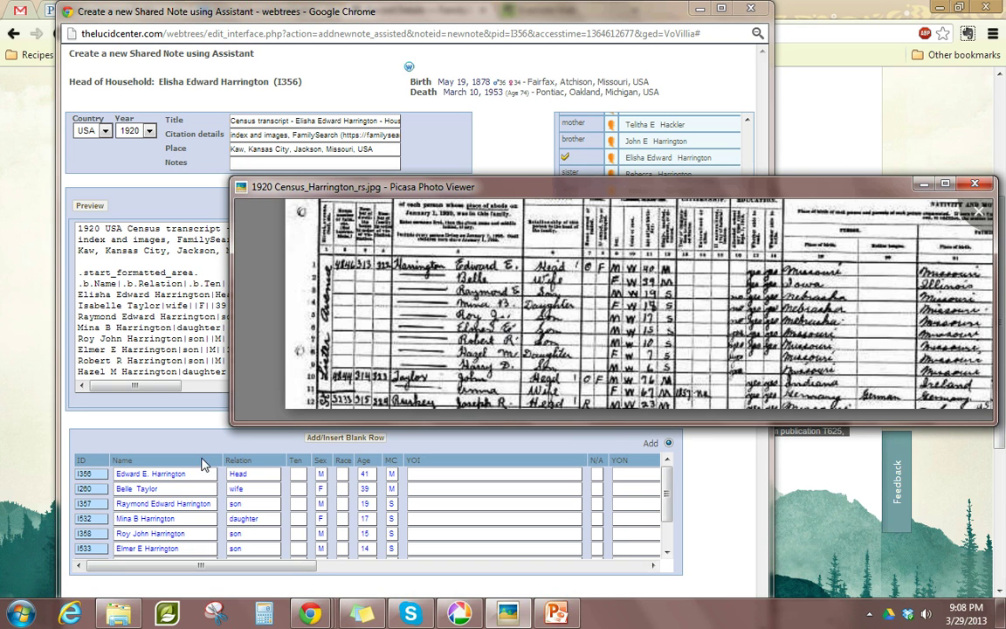
{"action": "left_click", "coordinate": [179, 505]}
{"action": "left_click_drag", "start_coordinate": [175, 504], "coordinate": [163, 505]}
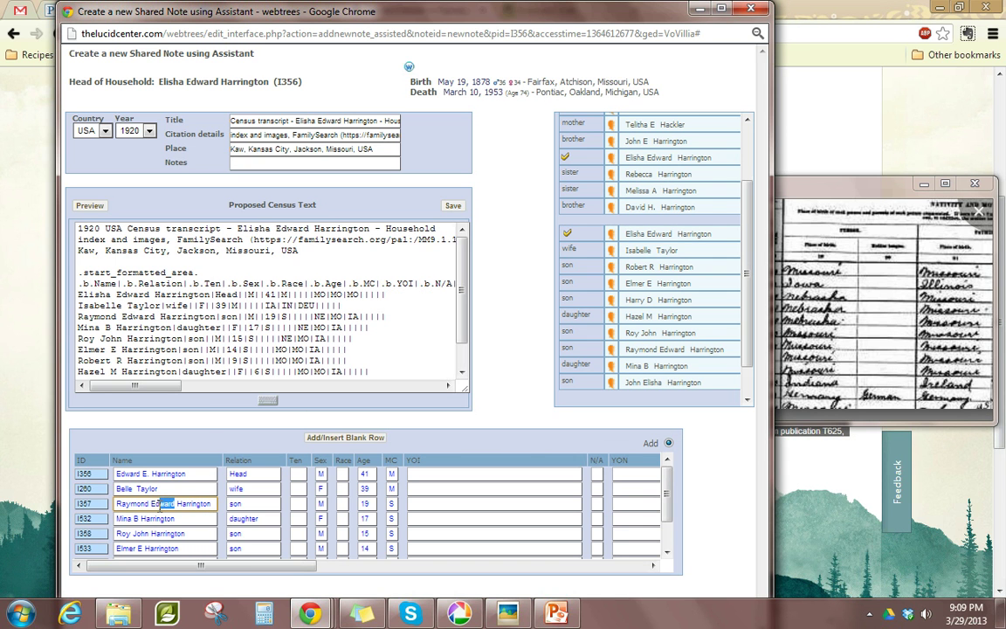
{"action": "key", "text": "BackSpace"}
{"action": "key", "text": "BackSpace"}
Check the ages on the census scan and set the three youngest listed children's ages to 10, 7 and 6
{"action": "left_click", "coordinate": [781, 264]}
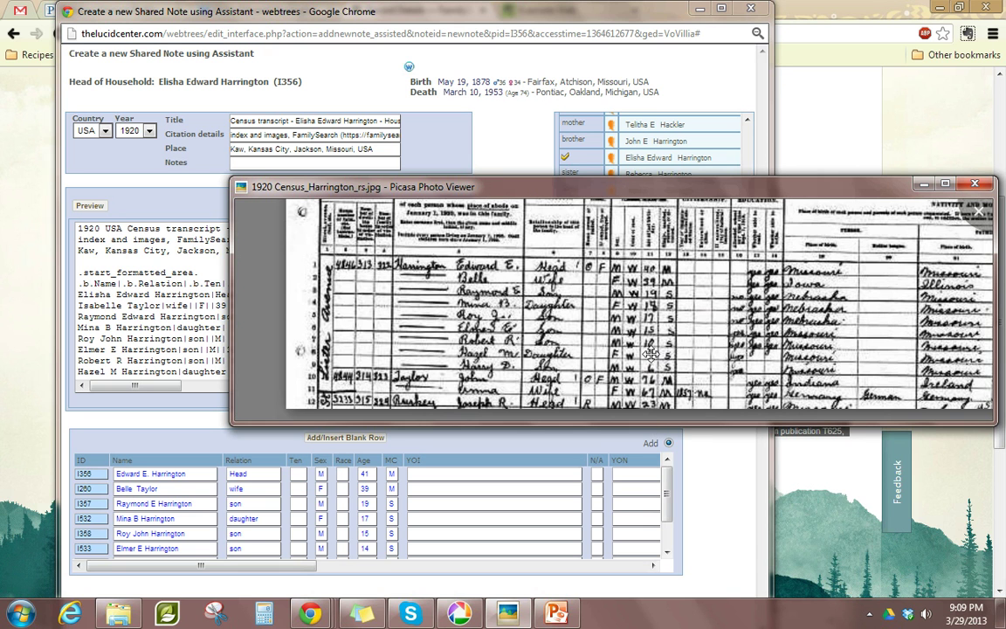
{"action": "left_click", "coordinate": [668, 542]}
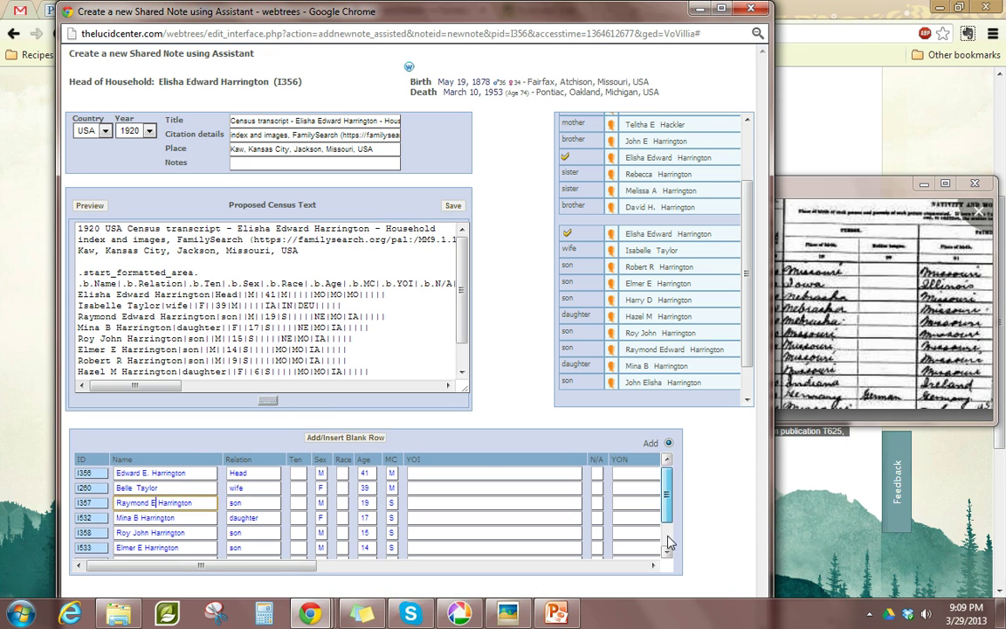
{"action": "left_click", "coordinate": [370, 551]}
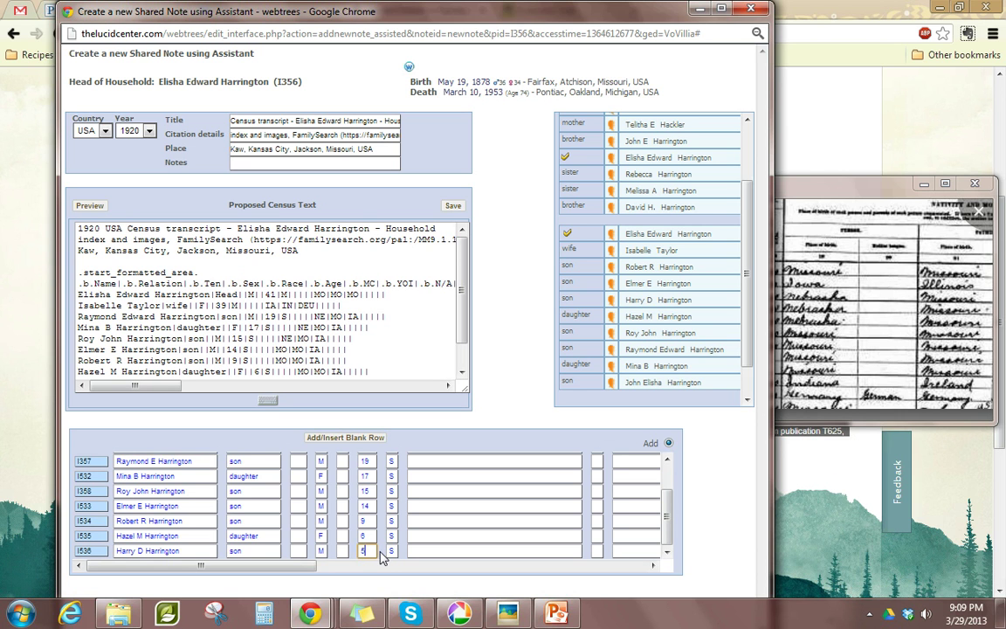
{"action": "key", "text": "BackSpace"}
{"action": "type", "text": "6"}
{"action": "left_click", "coordinate": [373, 537]}
{"action": "left_click", "coordinate": [373, 521]}
Review the transcript's birthplace, language, occupation, industry and employment columns, and save the household transcript as a shared note
{"action": "left_click_drag", "start_coordinate": [280, 566], "coordinate": [475, 584]}
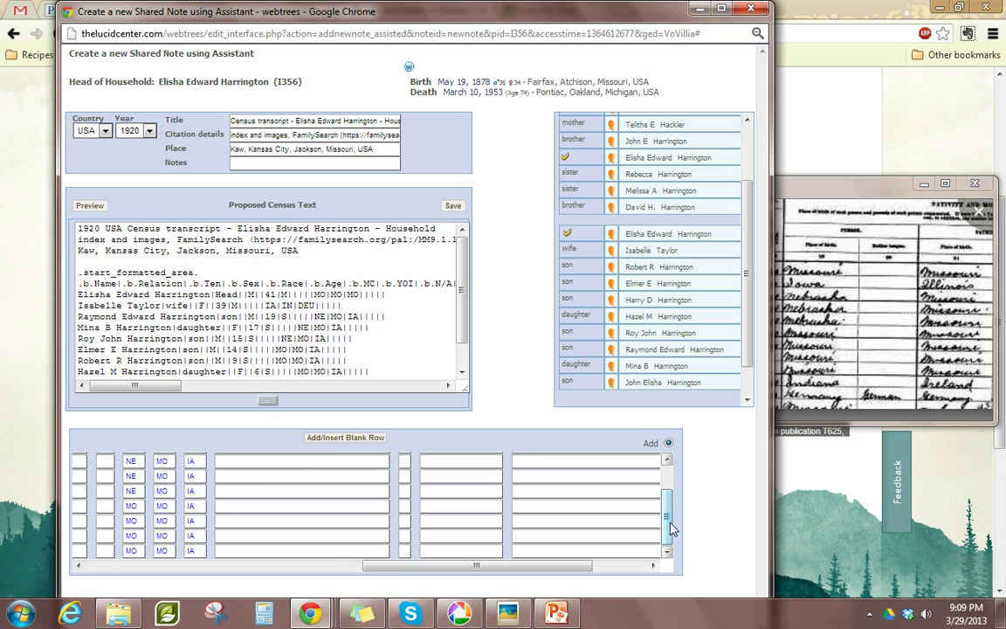
{"action": "left_click_drag", "start_coordinate": [666, 515], "coordinate": [667, 445]}
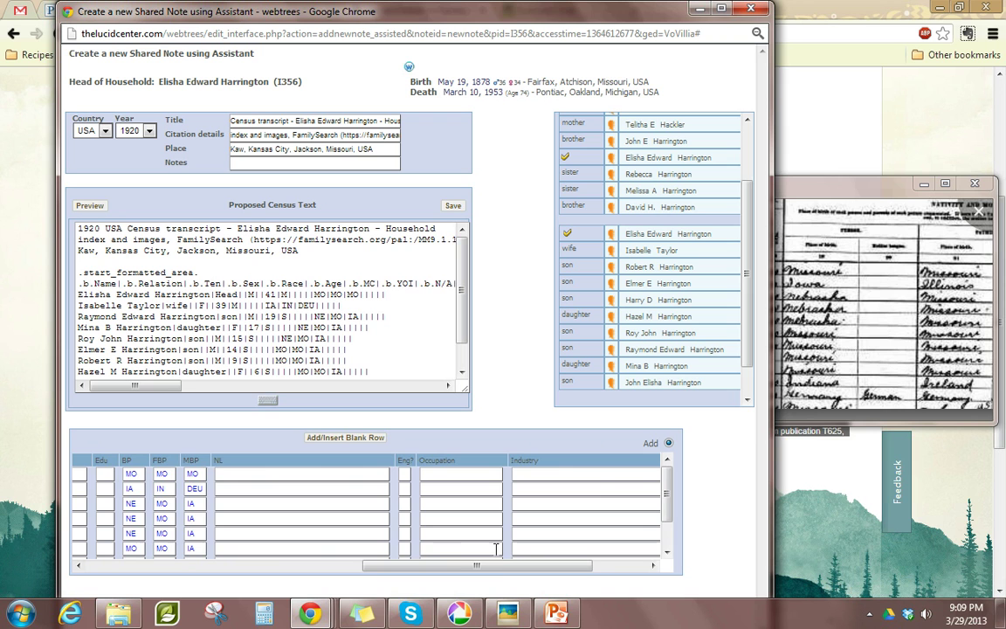
{"action": "left_click_drag", "start_coordinate": [494, 566], "coordinate": [586, 574]}
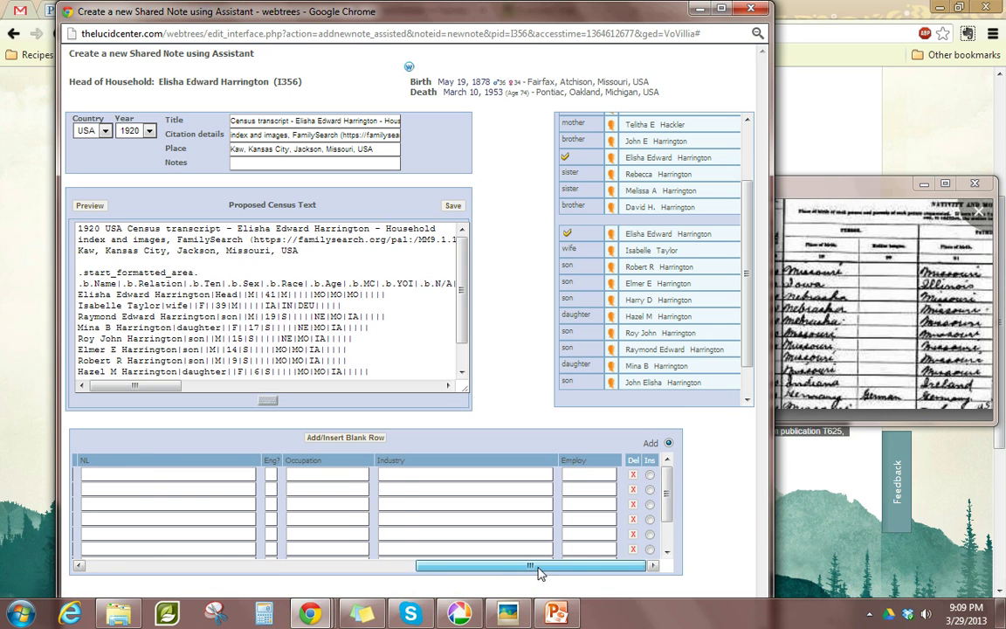
{"action": "left_click_drag", "start_coordinate": [539, 568], "coordinate": [95, 563]}
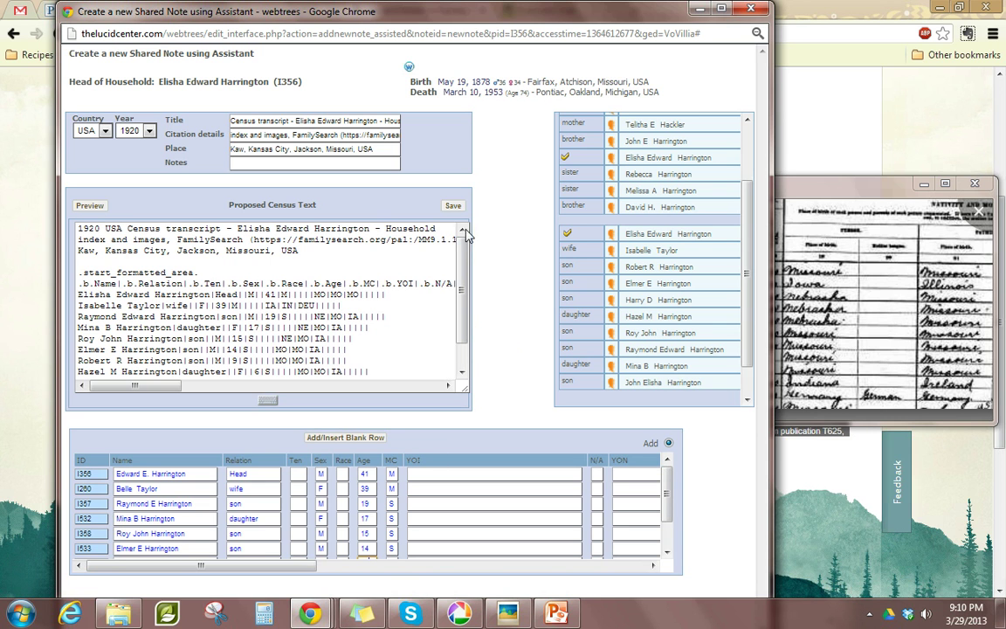
{"action": "left_click", "coordinate": [453, 210]}
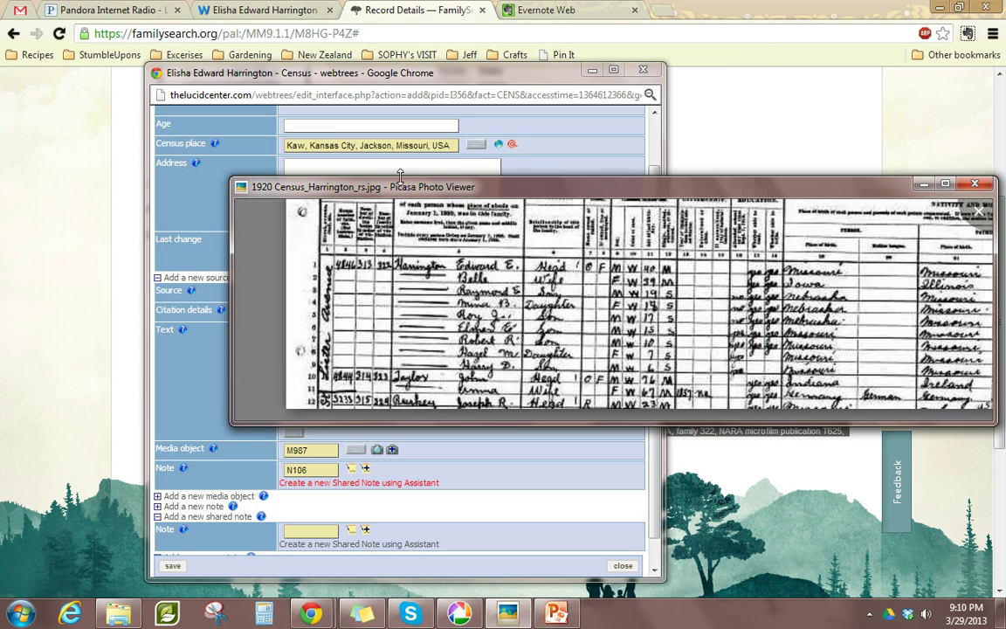
Collapse the extra blank shared note section and save the 1920 census fact
{"action": "left_click", "coordinate": [345, 81]}
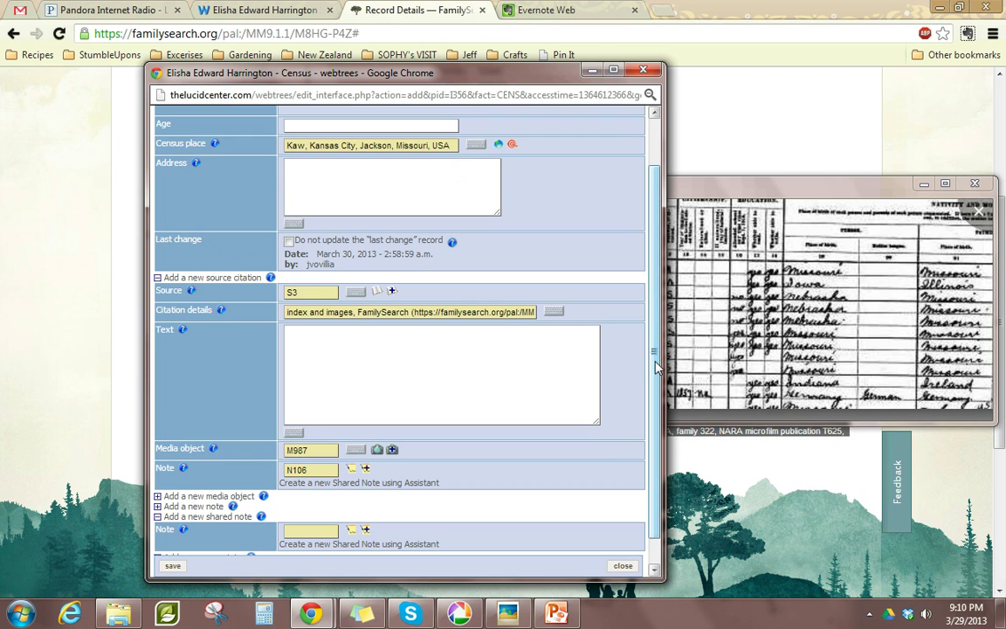
{"action": "scroll", "coordinate": [655, 393], "scroll_direction": "down", "scroll_amount": 1}
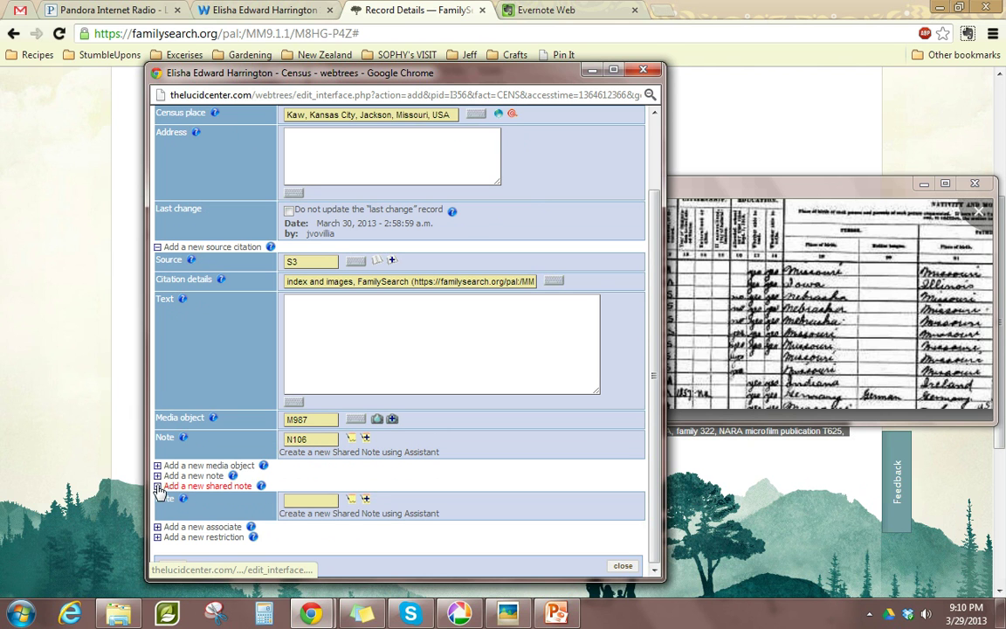
{"action": "left_click", "coordinate": [205, 485]}
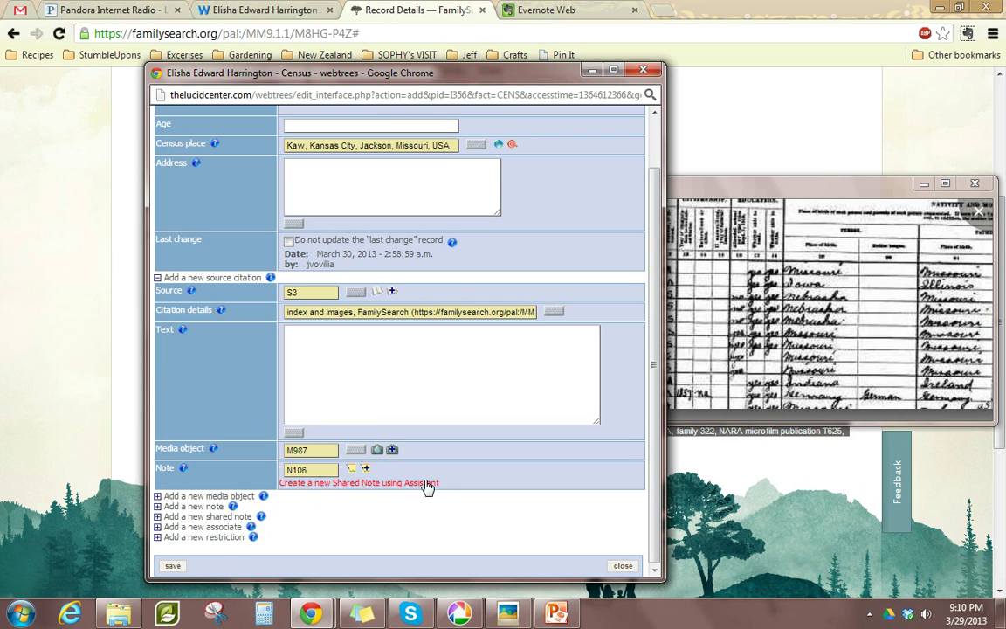
{"action": "left_click", "coordinate": [173, 566]}
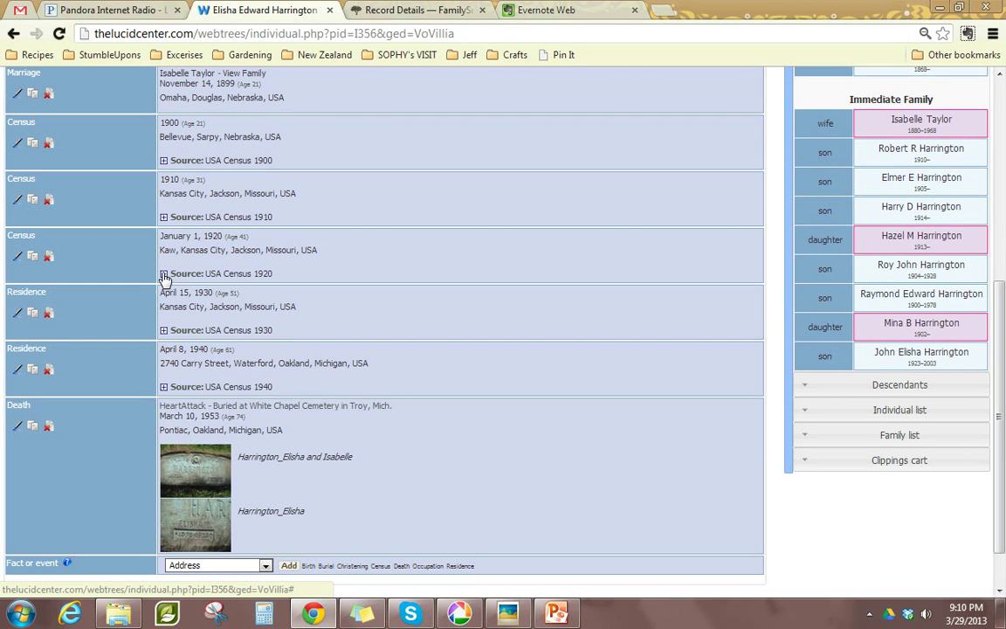
Examine the citation details, linked scan and shared-note transcript under the 1920 census source on the head's record
{"action": "left_click", "coordinate": [163, 274]}
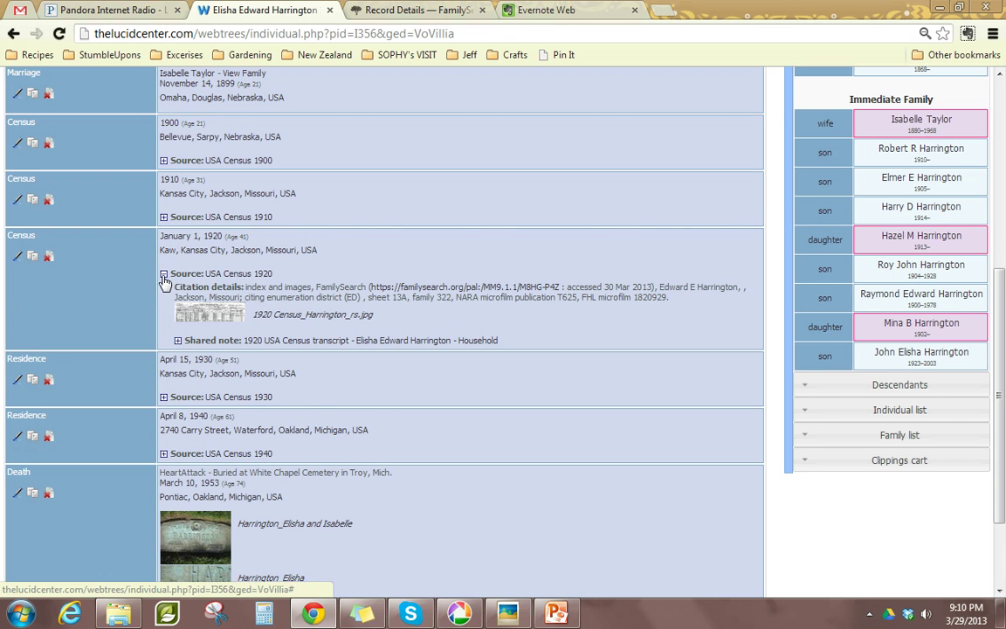
{"action": "left_click", "coordinate": [163, 275]}
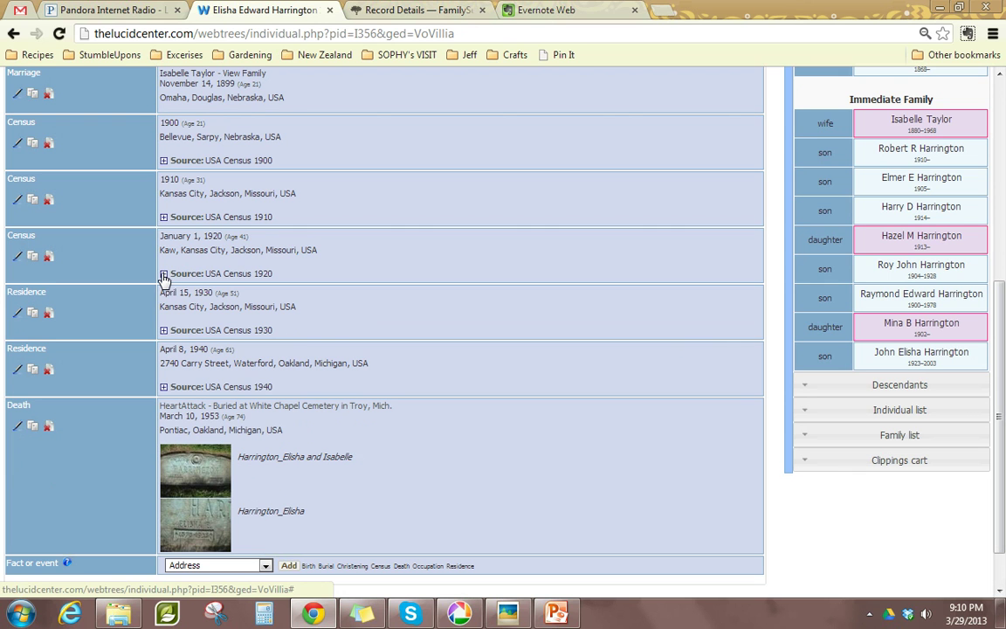
{"action": "left_click", "coordinate": [163, 275]}
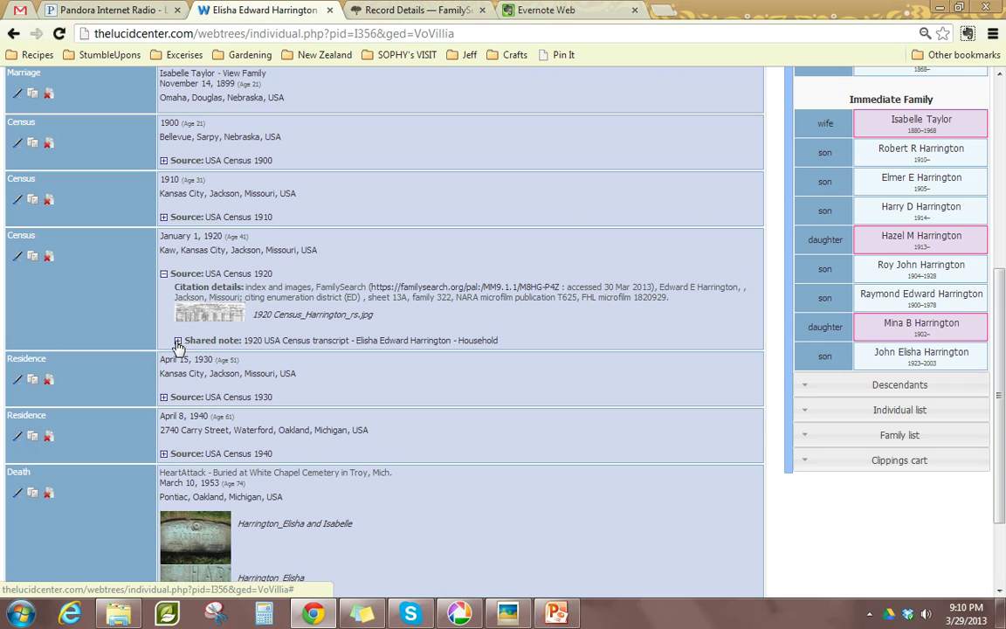
{"action": "left_click", "coordinate": [217, 312]}
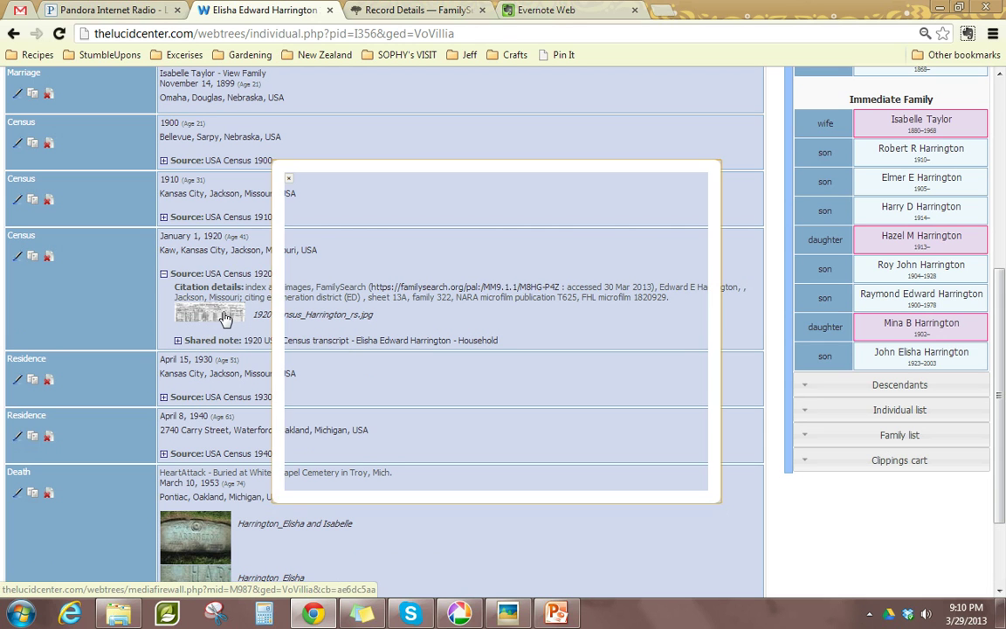
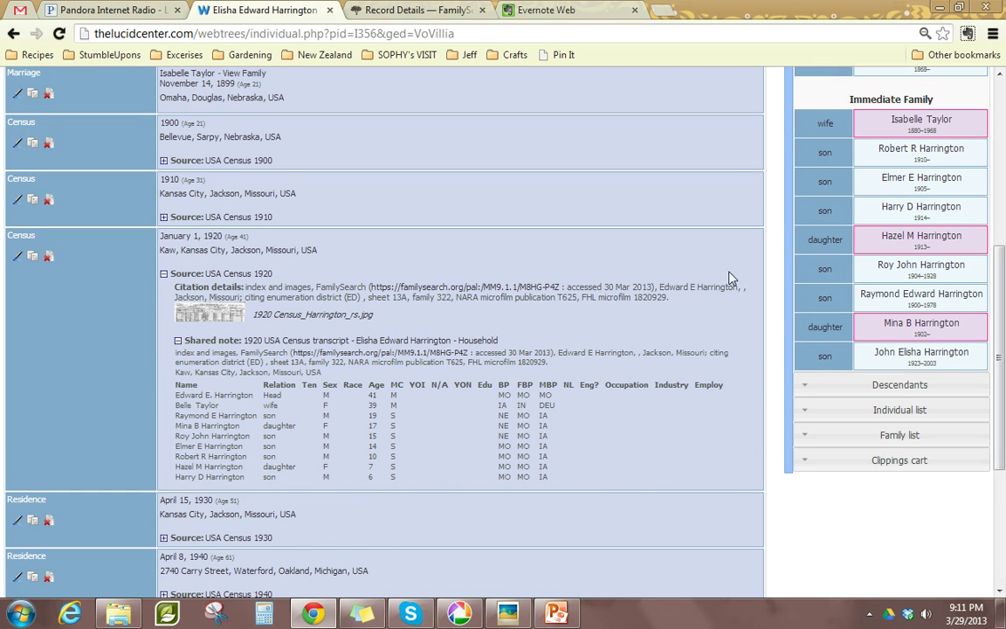
Open the youngest daughter's record and inspect the sources of her 1920 census facts and the latest one's shared-note transcript
{"action": "left_click", "coordinate": [925, 241]}
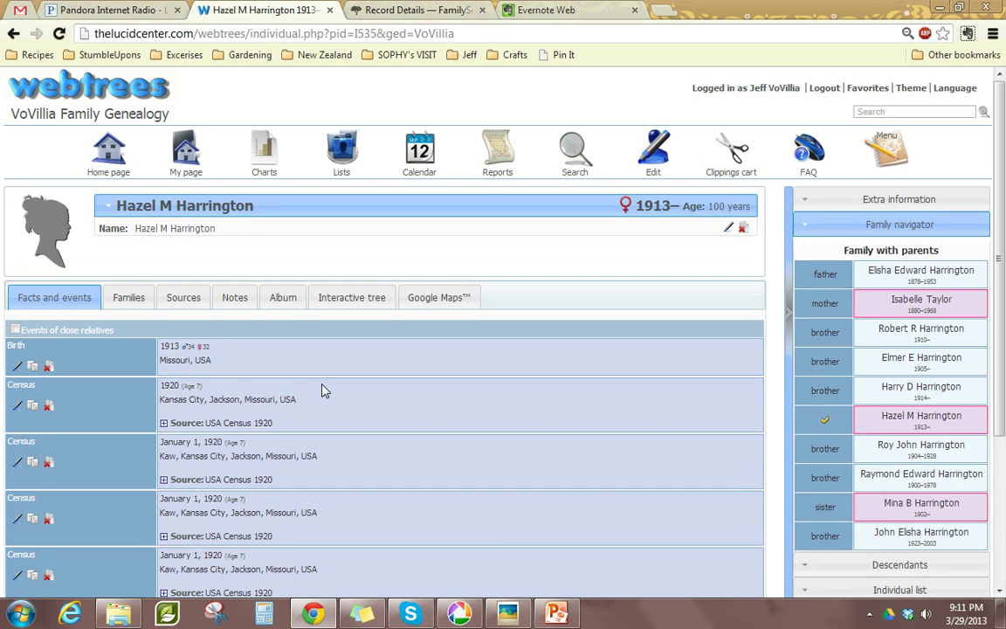
{"action": "scroll", "coordinate": [323, 390], "scroll_direction": "down", "scroll_amount": 5}
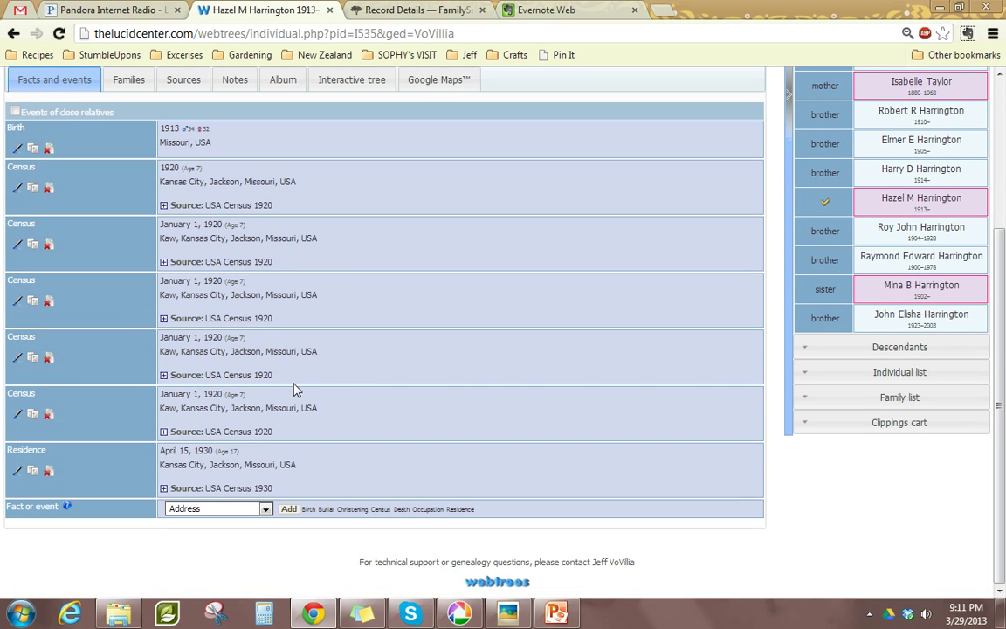
{"action": "left_click", "coordinate": [164, 319]}
{"action": "left_click", "coordinate": [163, 319]}
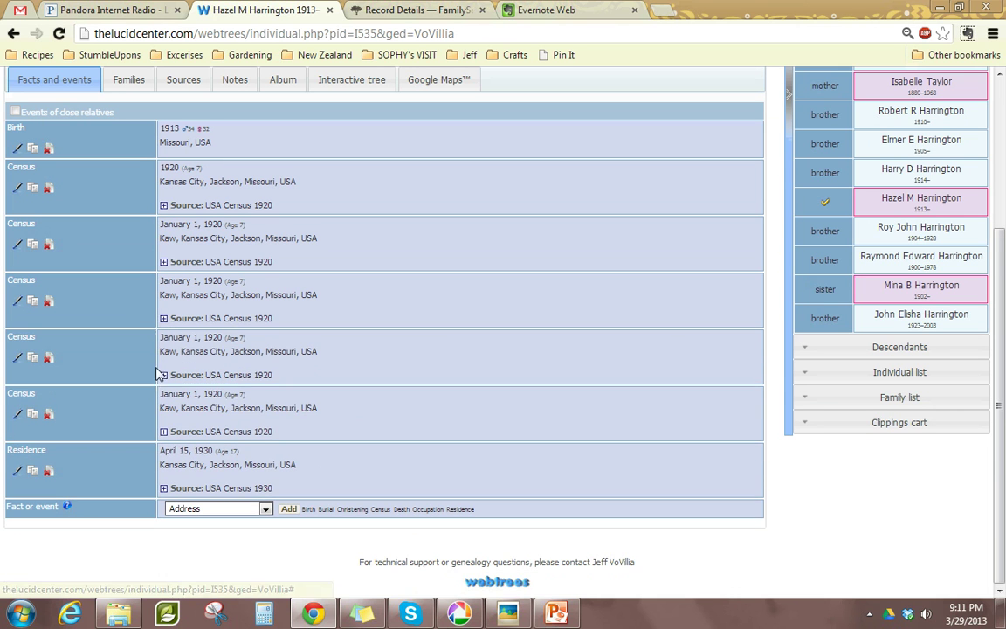
{"action": "left_click", "coordinate": [163, 376]}
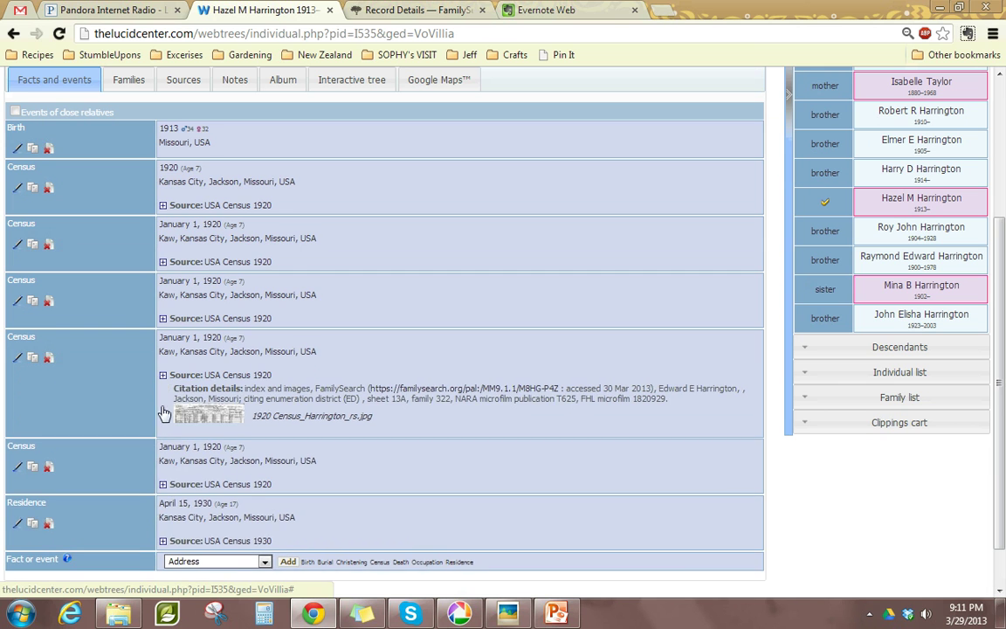
{"action": "left_click", "coordinate": [163, 376]}
{"action": "left_click", "coordinate": [164, 432]}
{"action": "left_click", "coordinate": [163, 432]}
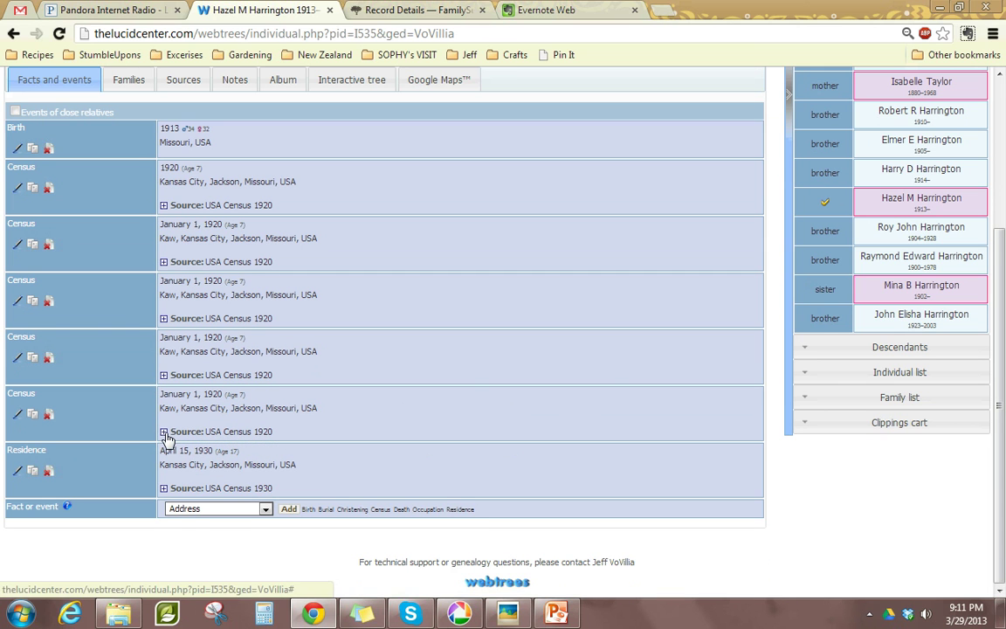
{"action": "left_click", "coordinate": [163, 432]}
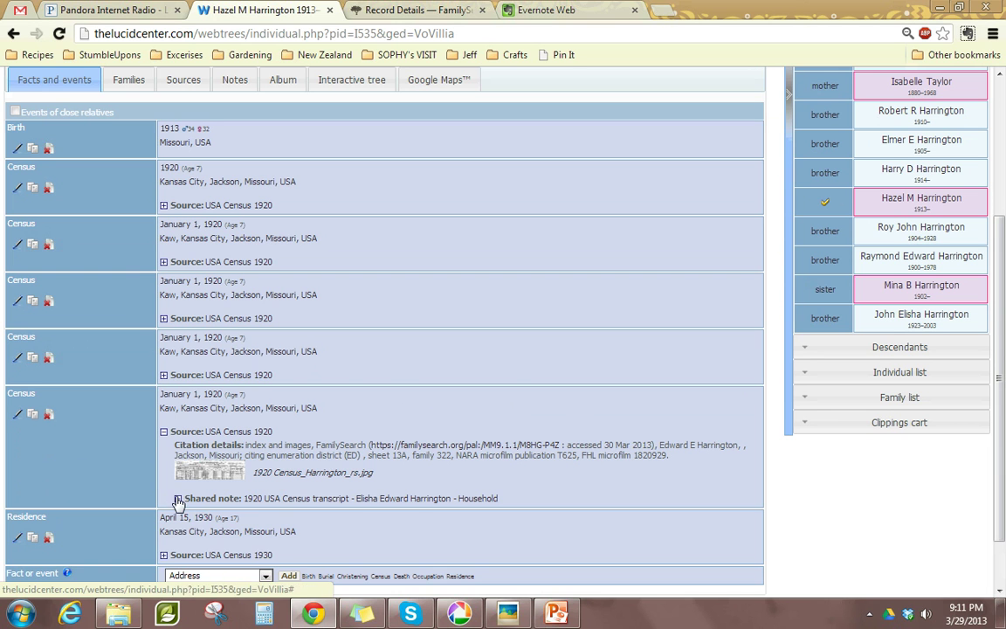
{"action": "left_click", "coordinate": [177, 497]}
{"action": "scroll", "coordinate": [339, 465], "scroll_direction": "down", "scroll_amount": 5}
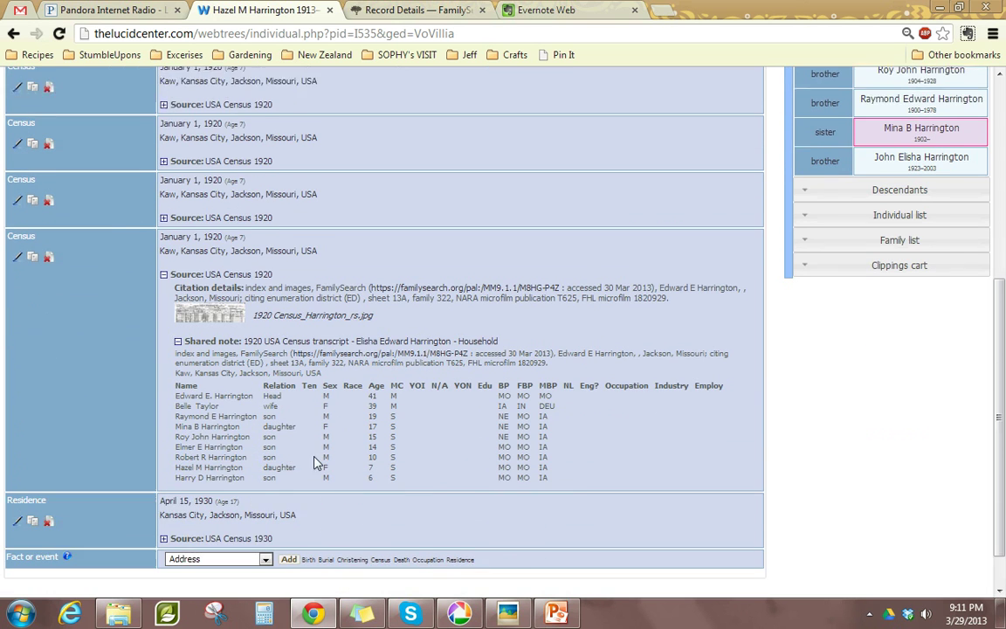
Open the mother's record and look for the 1920 census fact among her facts and events
{"action": "left_click_drag", "start_coordinate": [1000, 307], "coordinate": [931, 154]}
{"action": "left_click", "coordinate": [927, 152]}
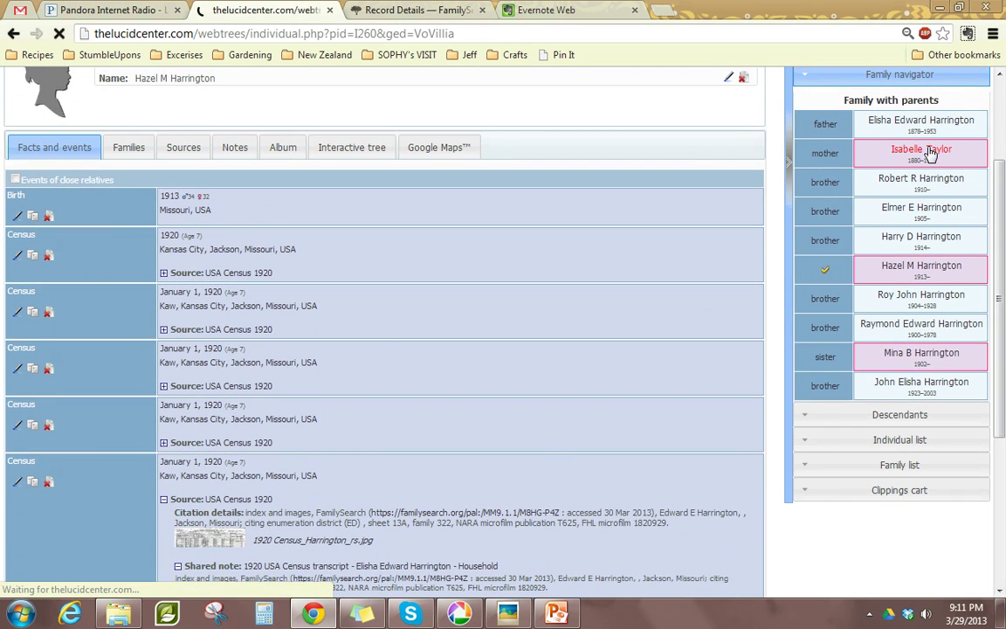
{"action": "scroll", "coordinate": [292, 408], "scroll_direction": "down", "scroll_amount": 3}
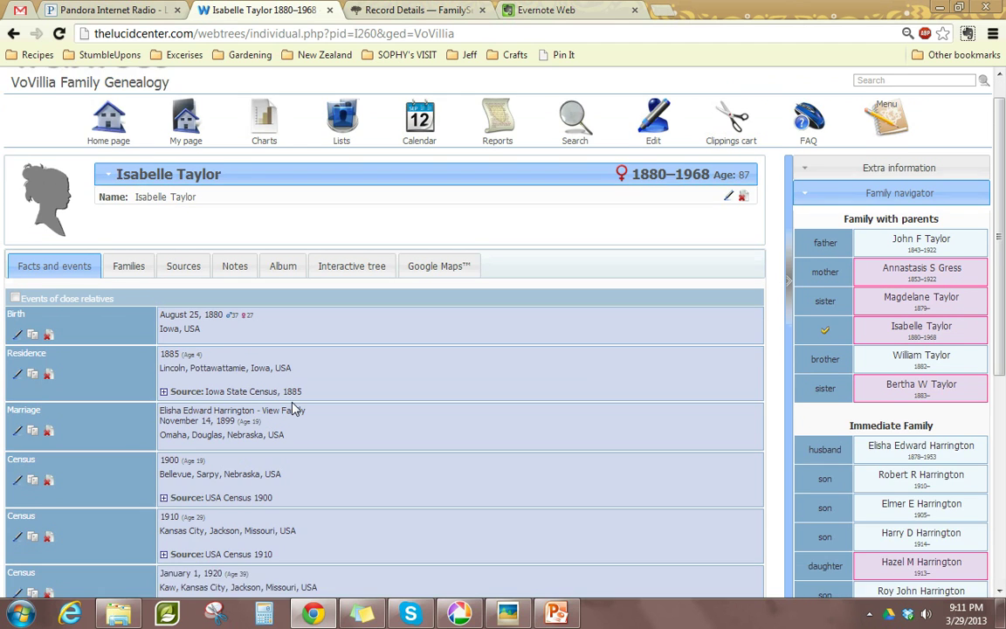
Examine the 1920 census citation, linked scan and shared-note household transcript on the mother's record, including the birthplace columns
{"action": "scroll", "coordinate": [292, 409], "scroll_direction": "down", "scroll_amount": 3}
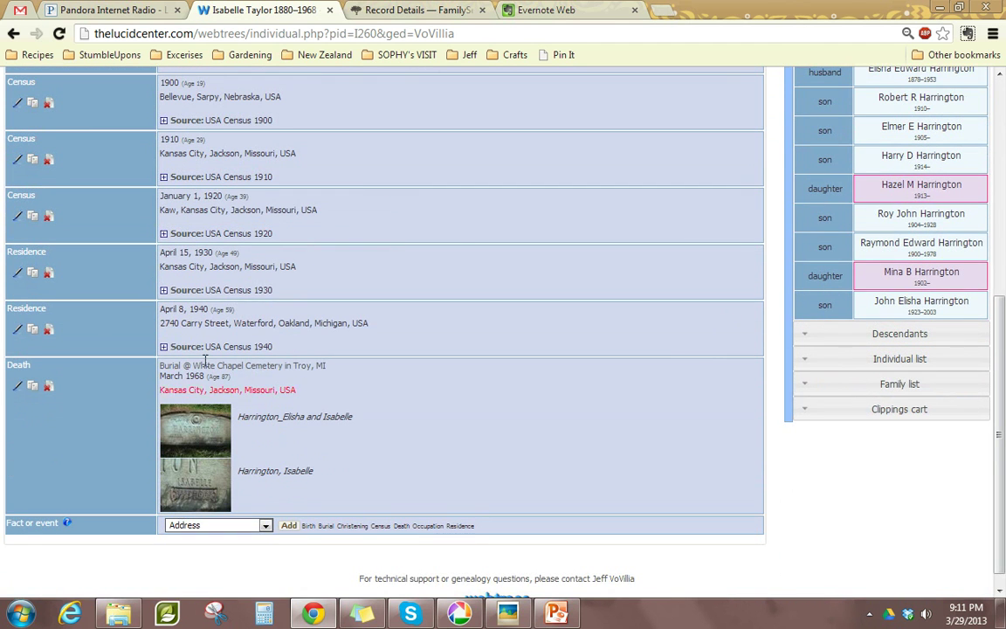
{"action": "left_click", "coordinate": [164, 233]}
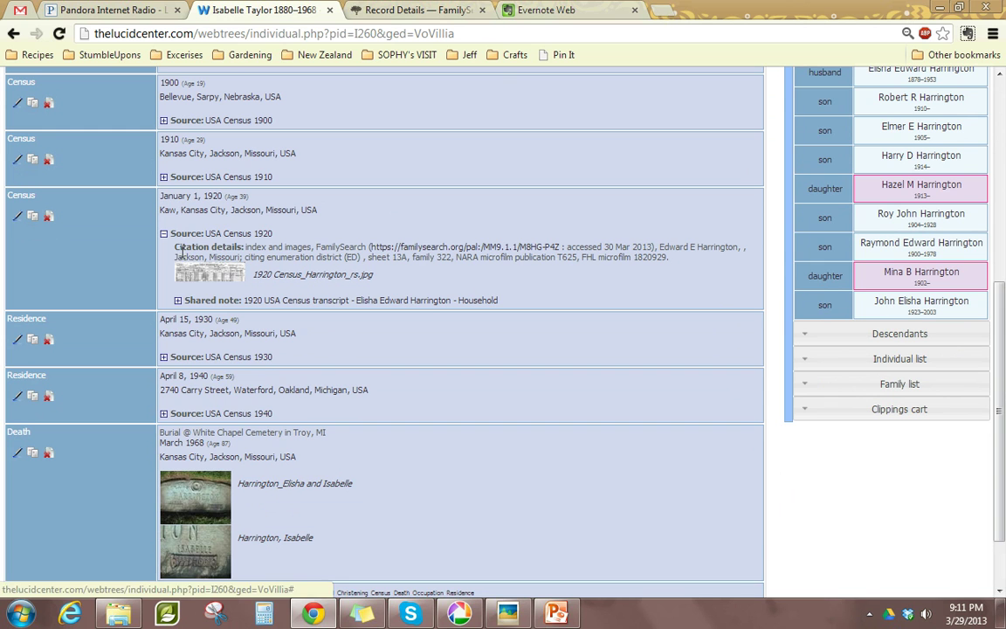
{"action": "left_click", "coordinate": [179, 299]}
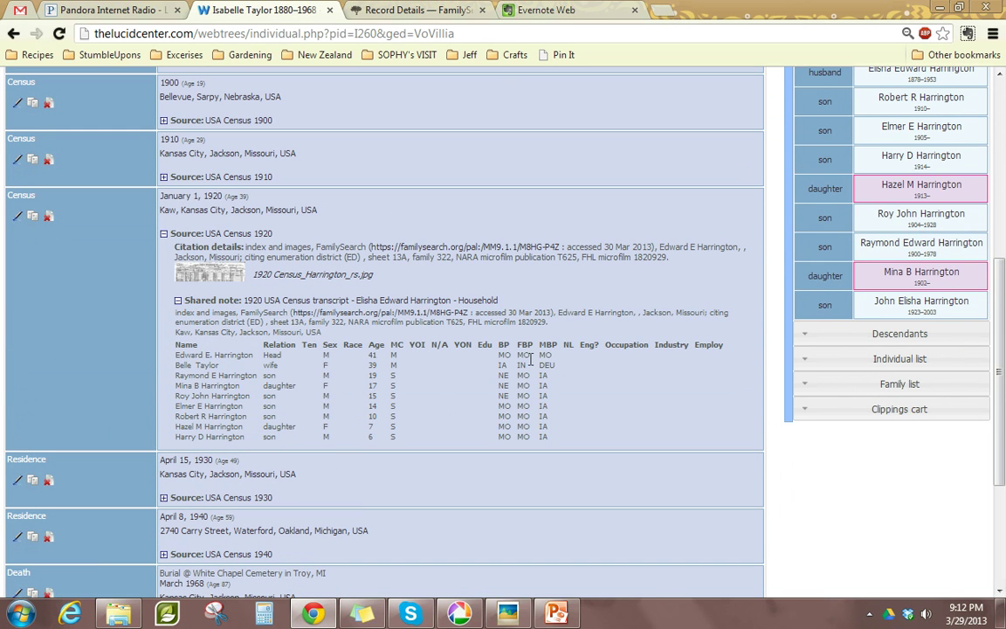
{"action": "left_click_drag", "start_coordinate": [502, 355], "coordinate": [560, 442]}
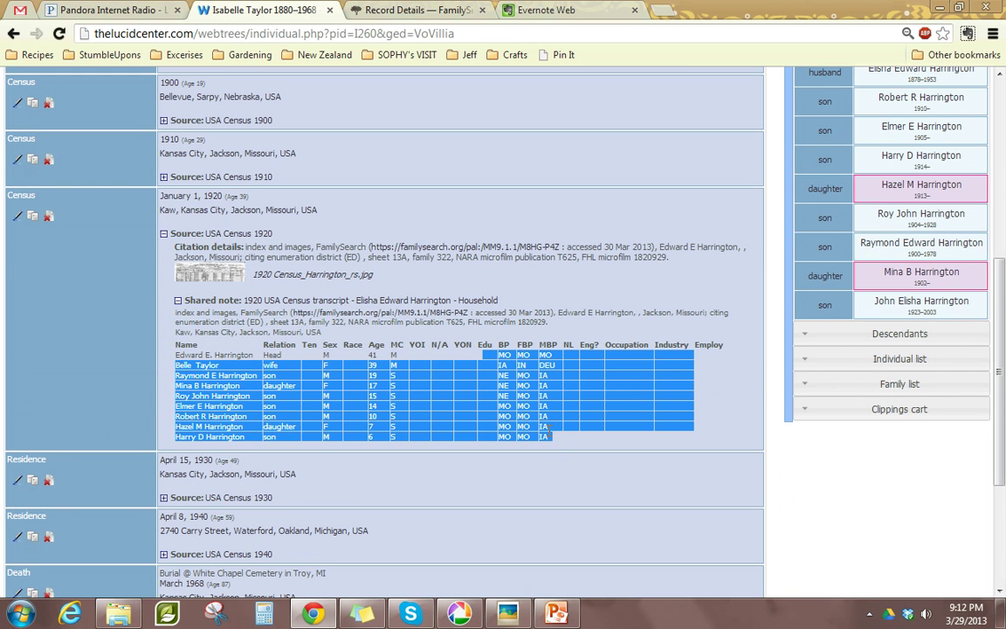
{"action": "left_click", "coordinate": [512, 358]}
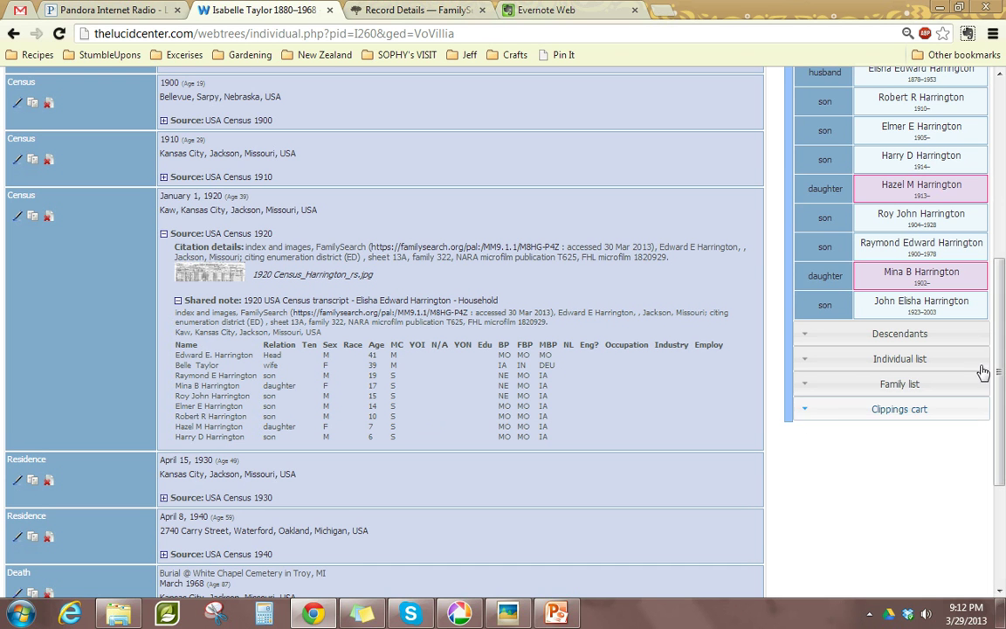
{"action": "scroll", "coordinate": [1003, 242], "scroll_direction": "up", "scroll_amount": 1}
{"action": "scroll", "coordinate": [1003, 243], "scroll_direction": "up", "scroll_amount": 5}
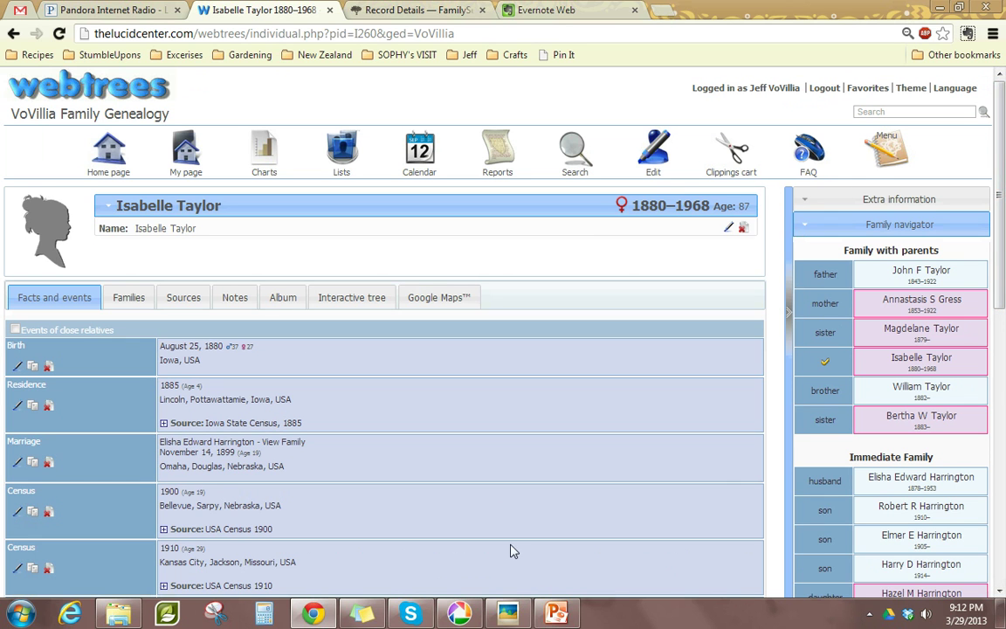
{"action": "key", "text": "alt+Tab"}
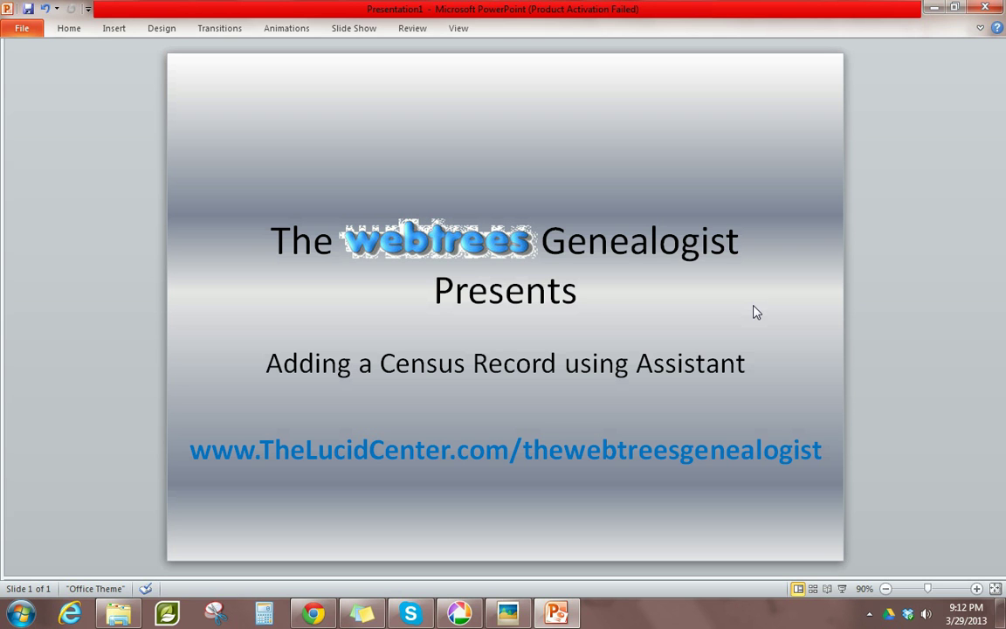
{"action": "left_click", "coordinate": [869, 614]}
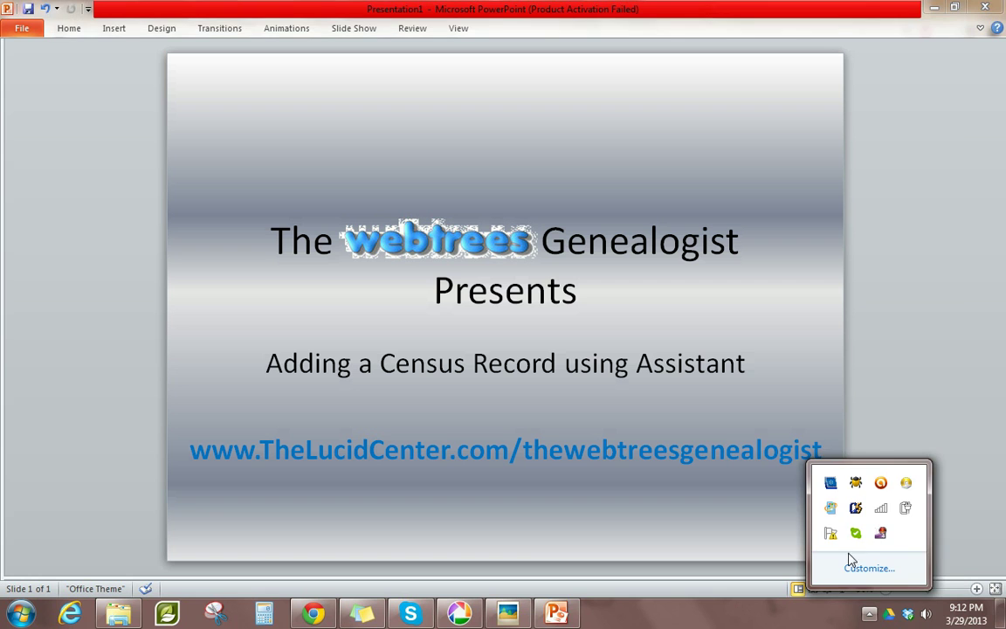